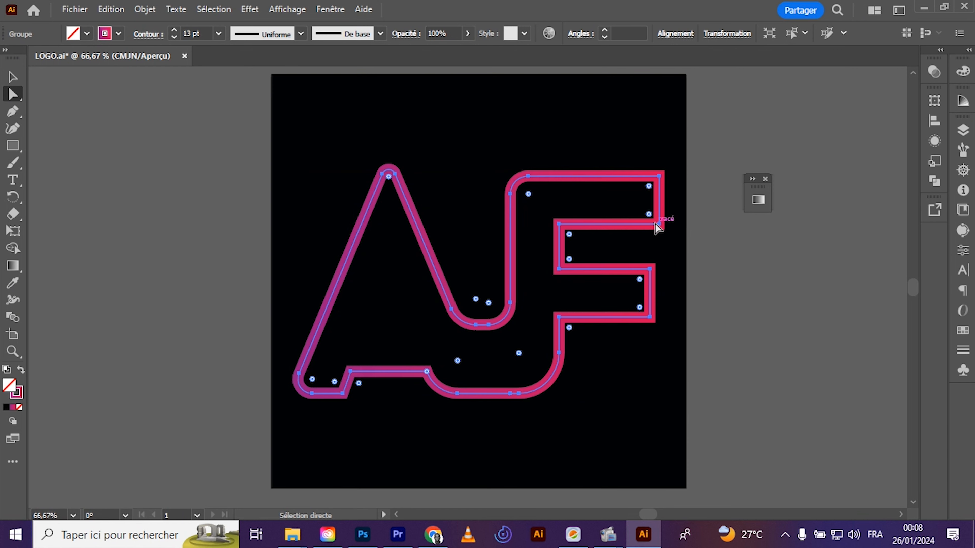
Round the lower outer corner of the F's upper arm to a radius of about 21.5 px
{"action": "left_click", "coordinate": [662, 225]}
{"action": "left_click", "coordinate": [659, 226]}
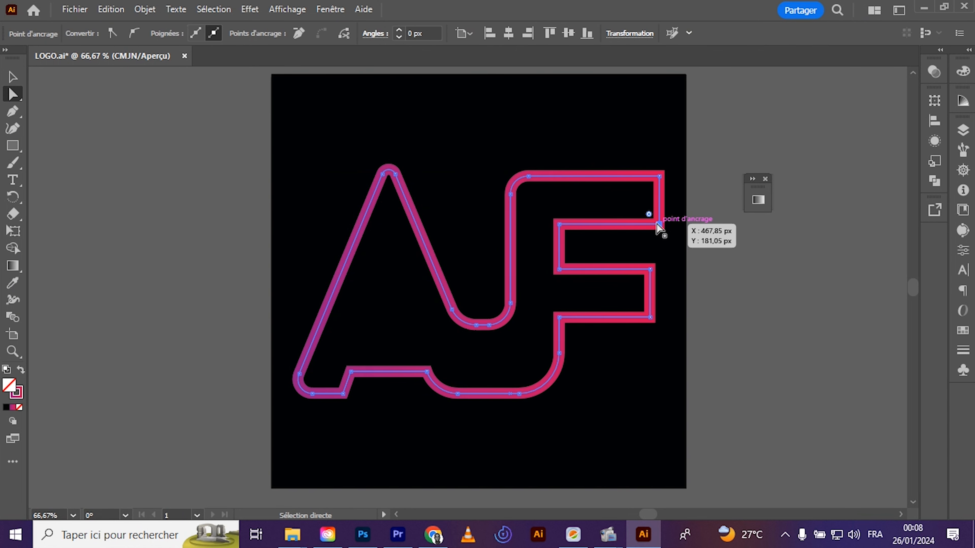
{"action": "left_click_drag", "start_coordinate": [653, 217], "coordinate": [637, 212]}
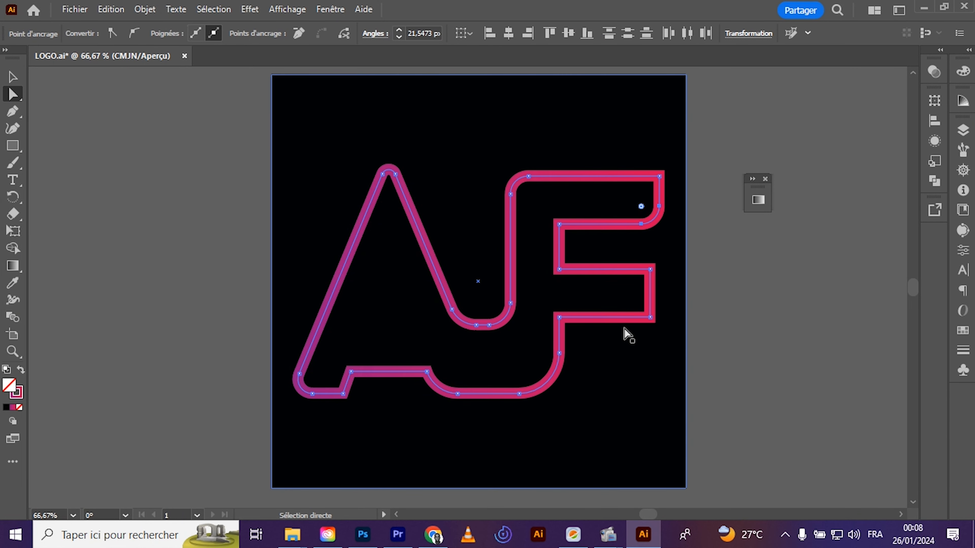
{"action": "left_click", "coordinate": [716, 358]}
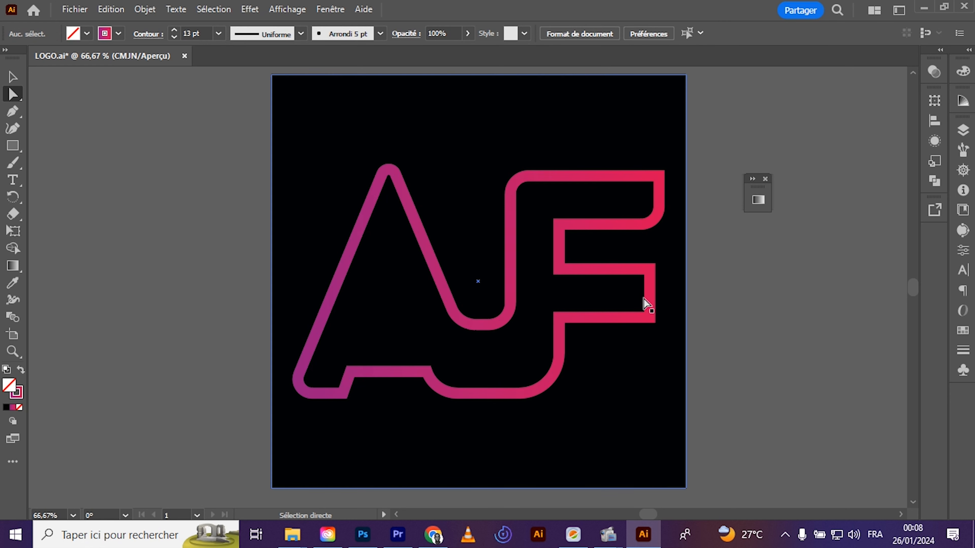
Round the lower outer corner of the F's middle arm in the AF outline
{"action": "left_click", "coordinate": [651, 317]}
{"action": "left_click_drag", "start_coordinate": [640, 309], "coordinate": [627, 295]}
{"action": "left_click", "coordinate": [659, 355]}
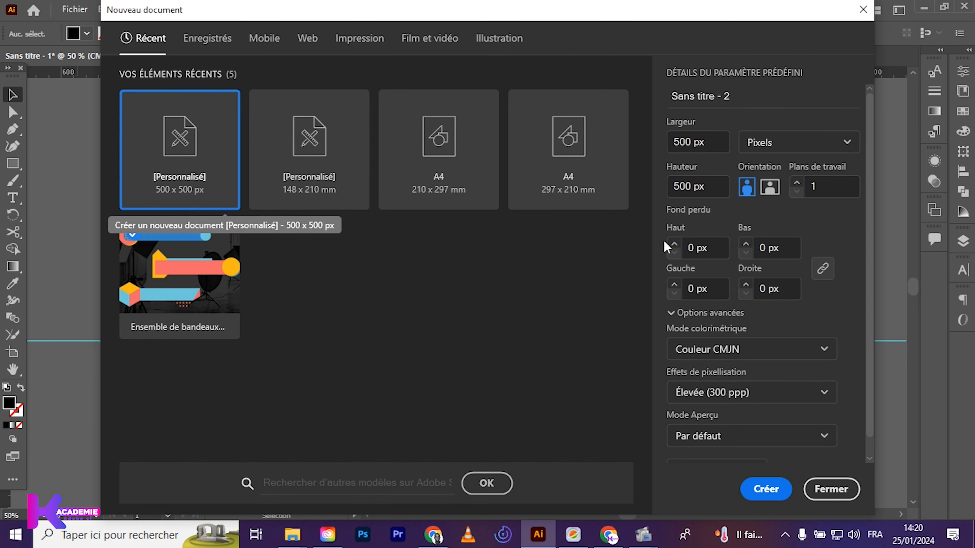
Create a new 500 x 500 px CMYK document named LOGO
{"action": "left_click", "coordinate": [744, 95]}
{"action": "triple_click", "coordinate": [744, 95]}
{"action": "type", "text": "LOGO"}
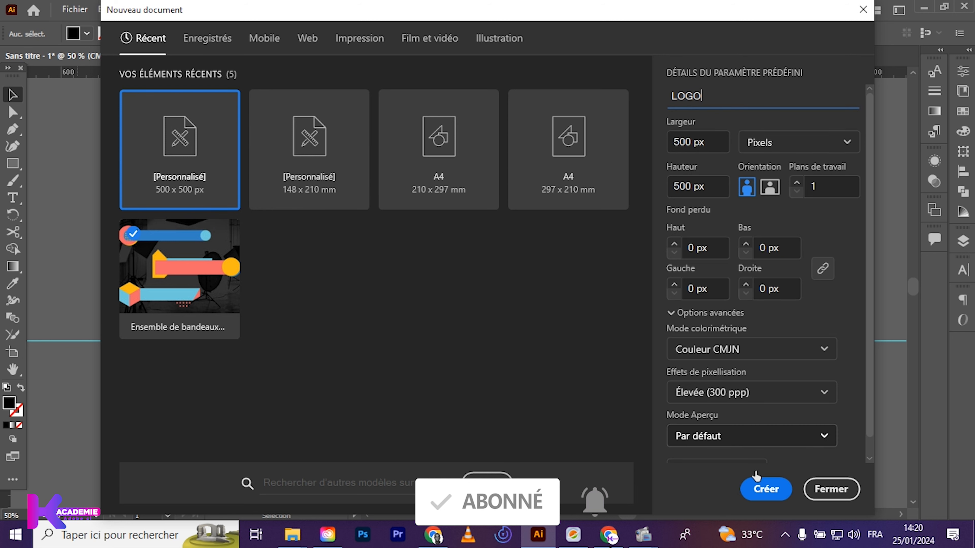
{"action": "left_click", "coordinate": [755, 485]}
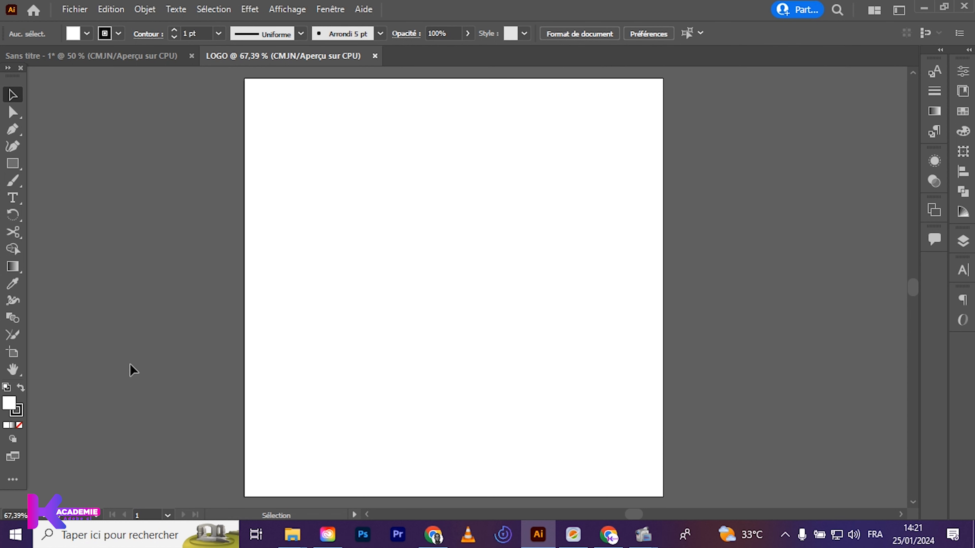
Add the point text AF on the blank artboard, replacing the placeholder text
{"action": "left_click", "coordinate": [9, 197]}
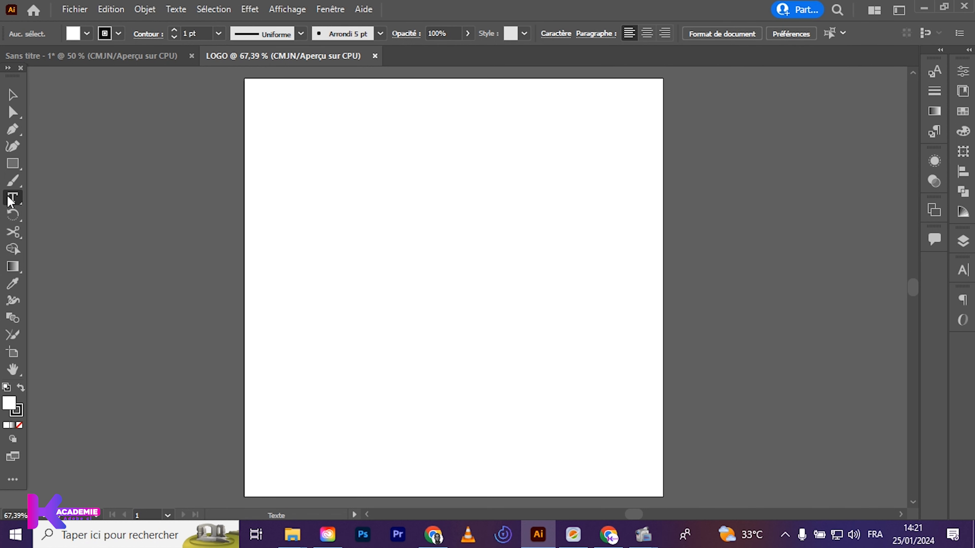
{"action": "left_click", "coordinate": [371, 245]}
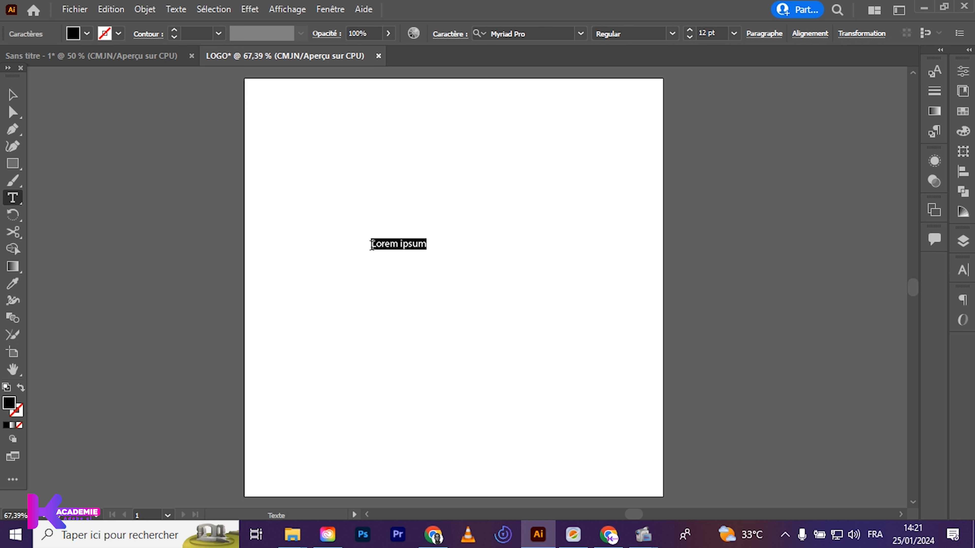
{"action": "key", "text": "BackSpace"}
{"action": "type", "text": "AF"}
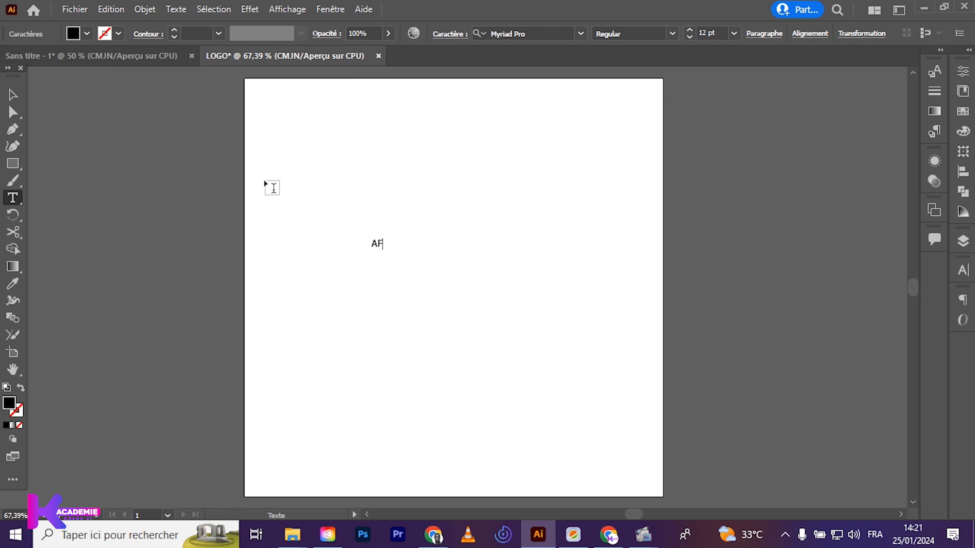
Scale the AF text up to about 311 pt and reposition it around the middle of the artboard
{"action": "left_click", "coordinate": [19, 94]}
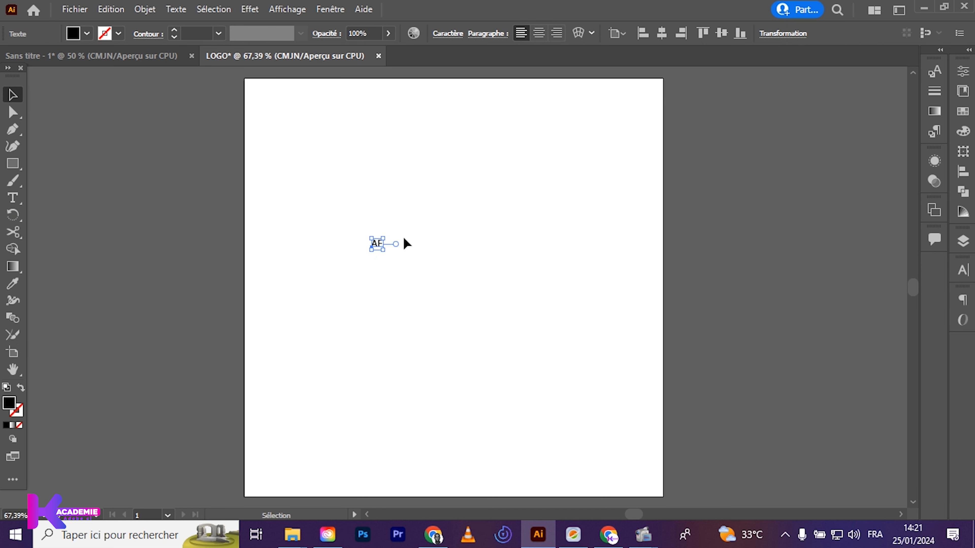
{"action": "left_click_drag", "start_coordinate": [386, 249], "coordinate": [569, 472]}
{"action": "left_click_drag", "start_coordinate": [507, 352], "coordinate": [483, 261]}
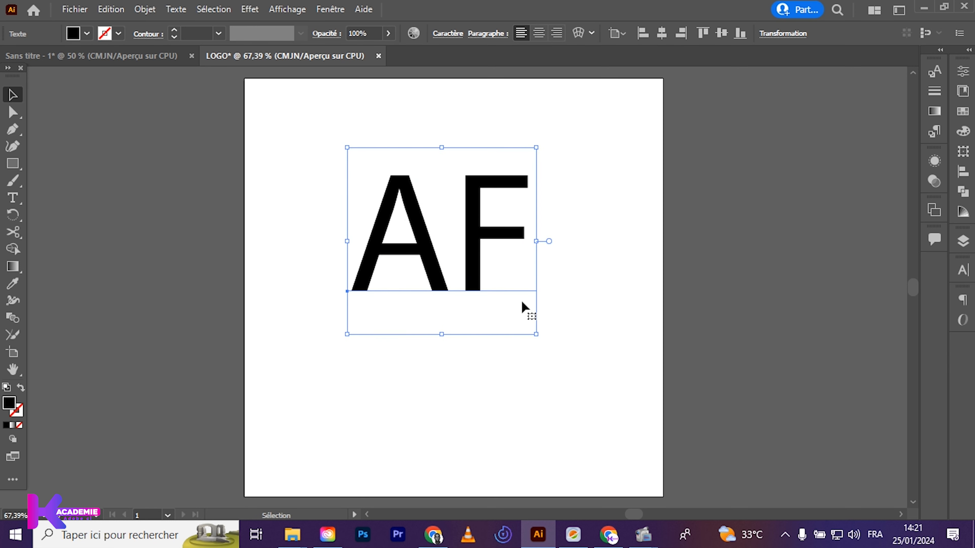
{"action": "left_click_drag", "start_coordinate": [534, 336], "coordinate": [585, 383]}
{"action": "left_click_drag", "start_coordinate": [505, 291], "coordinate": [517, 317]}
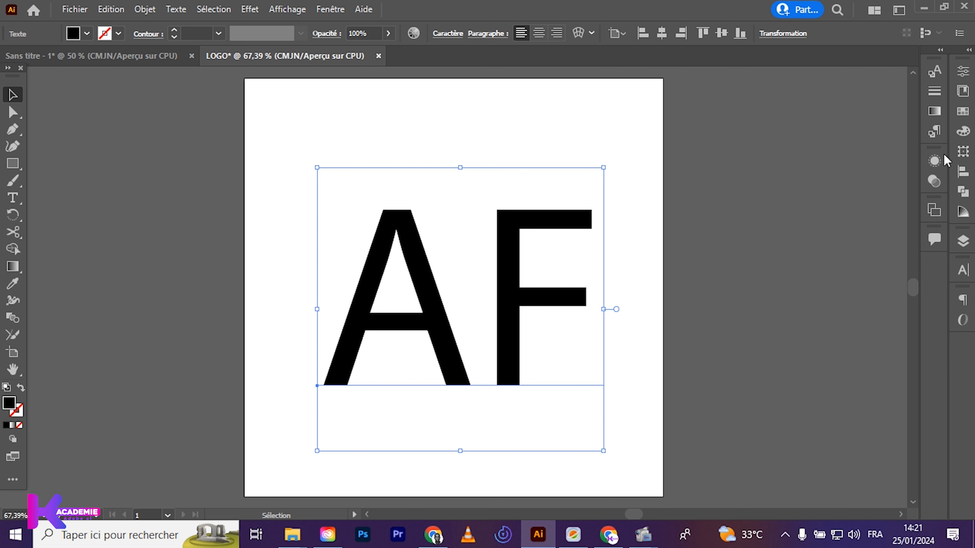
Change the AF text's font to Catamaran Regular and shift the text up and left within the artboard
{"action": "left_click", "coordinate": [963, 273]}
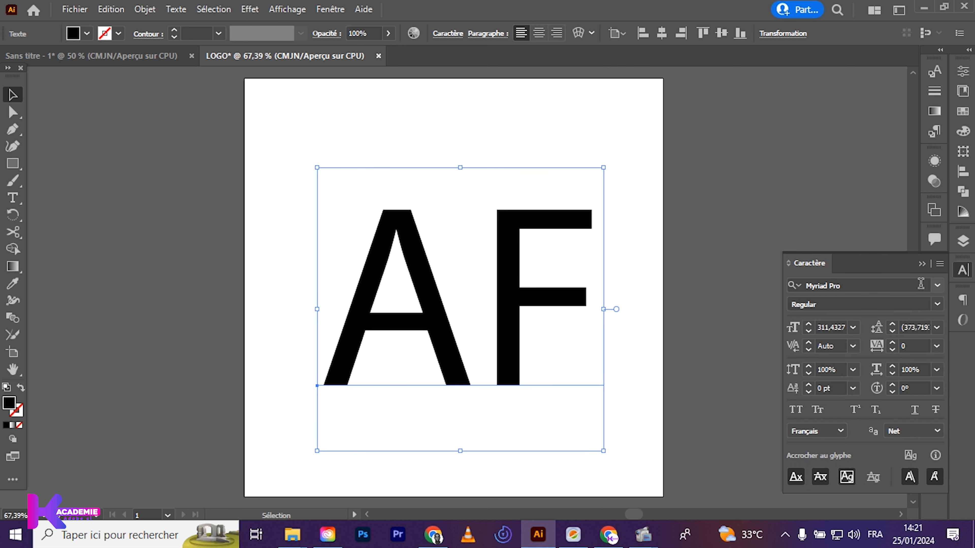
{"action": "left_click", "coordinate": [937, 286]}
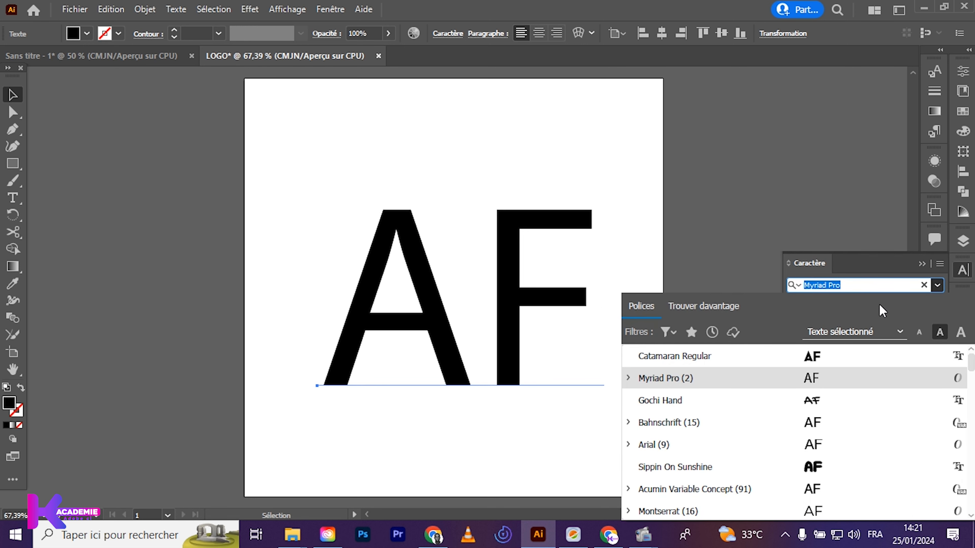
{"action": "left_click", "coordinate": [819, 359]}
{"action": "left_click_drag", "start_coordinate": [525, 282], "coordinate": [480, 236]}
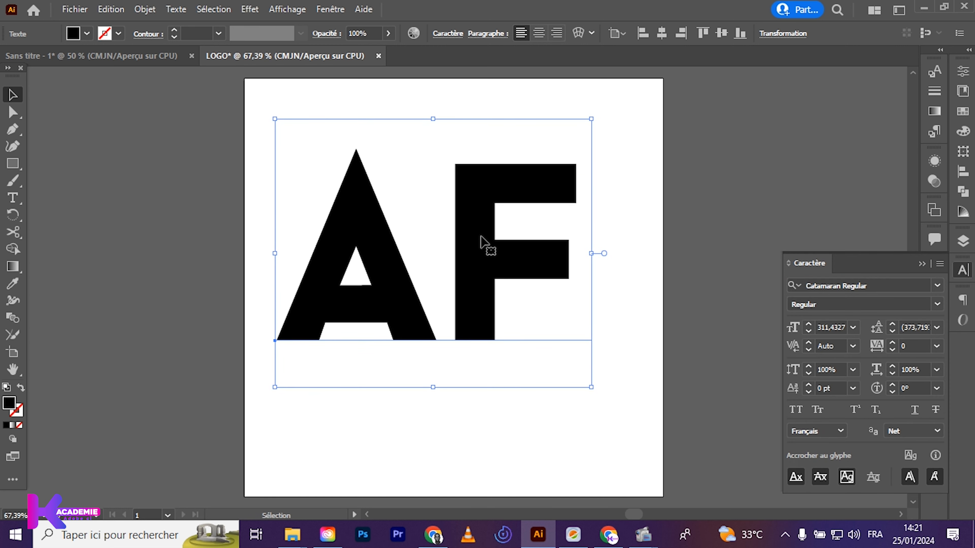
Duplicate the AF text to the left, partly off the artboard, and hide the duplicate as a backup
{"action": "left_click_drag", "start_coordinate": [483, 233], "coordinate": [173, 240]}
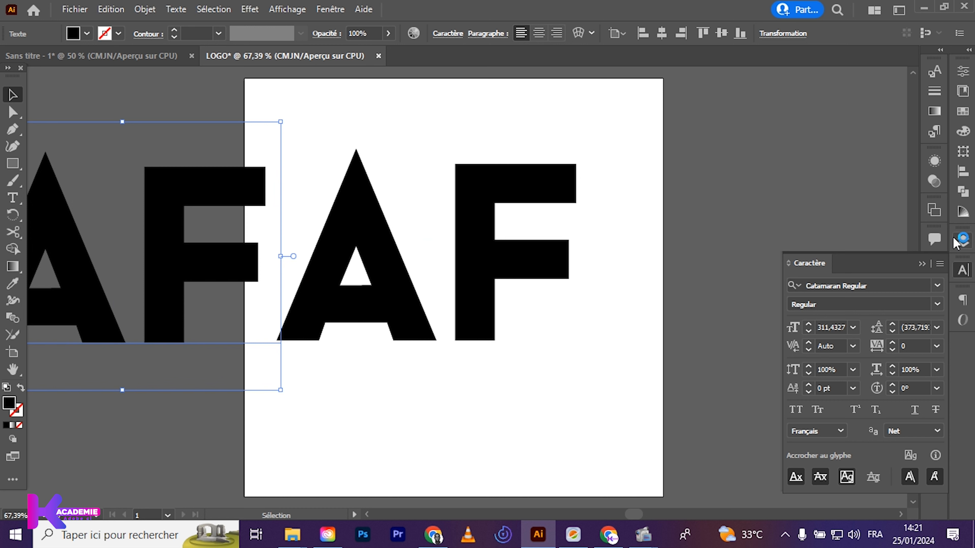
{"action": "left_click", "coordinate": [962, 242]}
{"action": "left_click", "coordinate": [813, 197]}
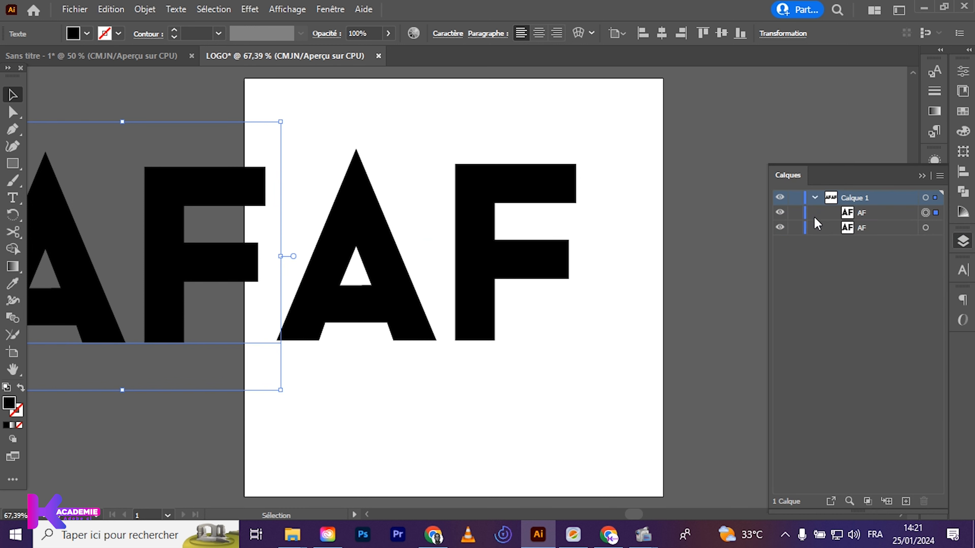
{"action": "left_click", "coordinate": [780, 228]}
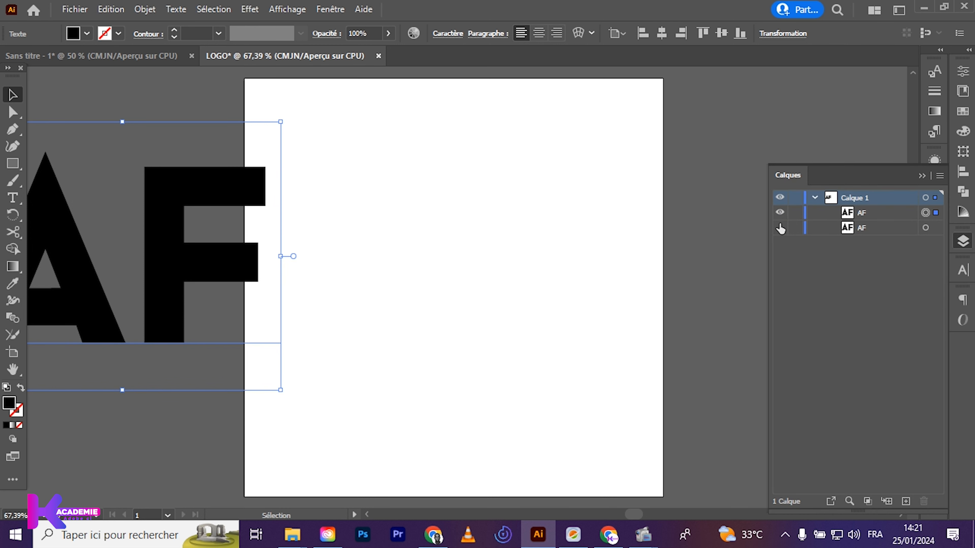
{"action": "left_click", "coordinate": [780, 227]}
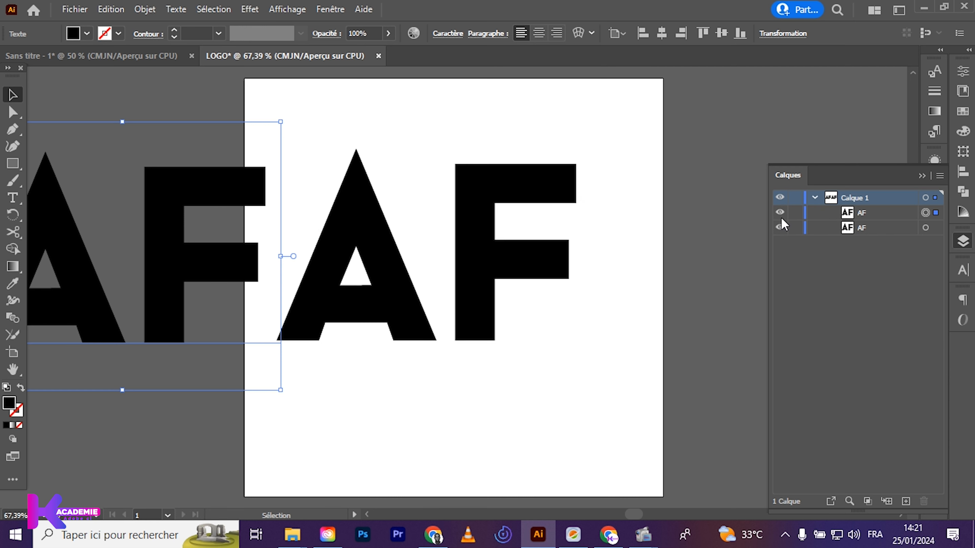
{"action": "left_click", "coordinate": [780, 213]}
Move the visible AF text slightly, convert it to outlines and ungroup the two letters
{"action": "mouse_move", "coordinate": [397, 251]}
{"action": "left_mouse_down"}
{"action": "mouse_move", "coordinate": [452, 290]}
{"action": "mouse_move", "coordinate": [455, 272]}
{"action": "mouse_move", "coordinate": [388, 251]}
{"action": "left_mouse_up"}
{"action": "right_click", "coordinate": [388, 252]}
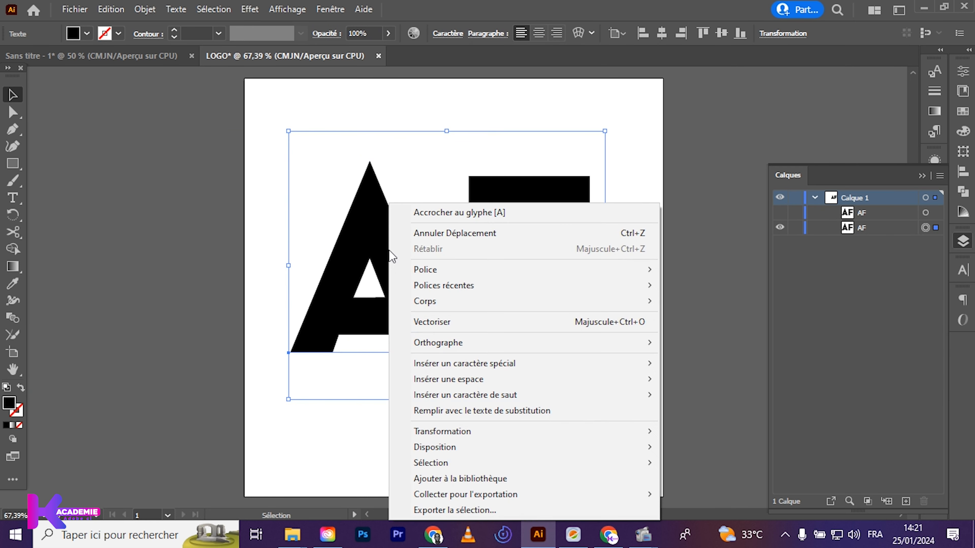
{"action": "left_click", "coordinate": [446, 324]}
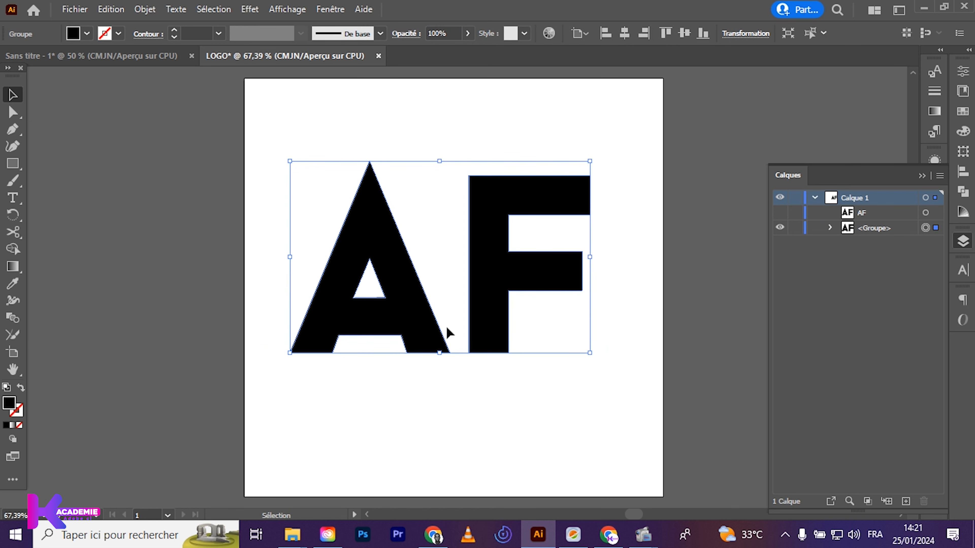
{"action": "right_click", "coordinate": [429, 327]}
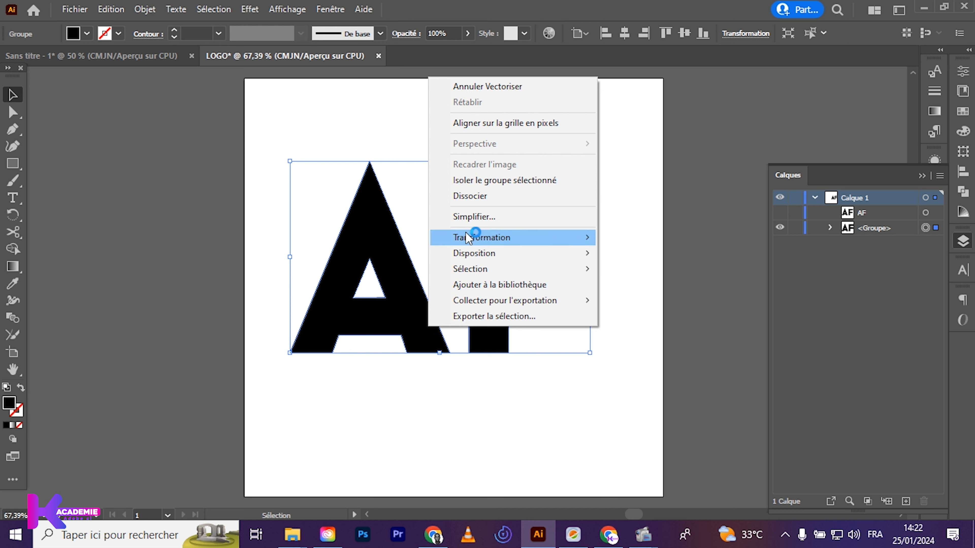
{"action": "left_click", "coordinate": [465, 198]}
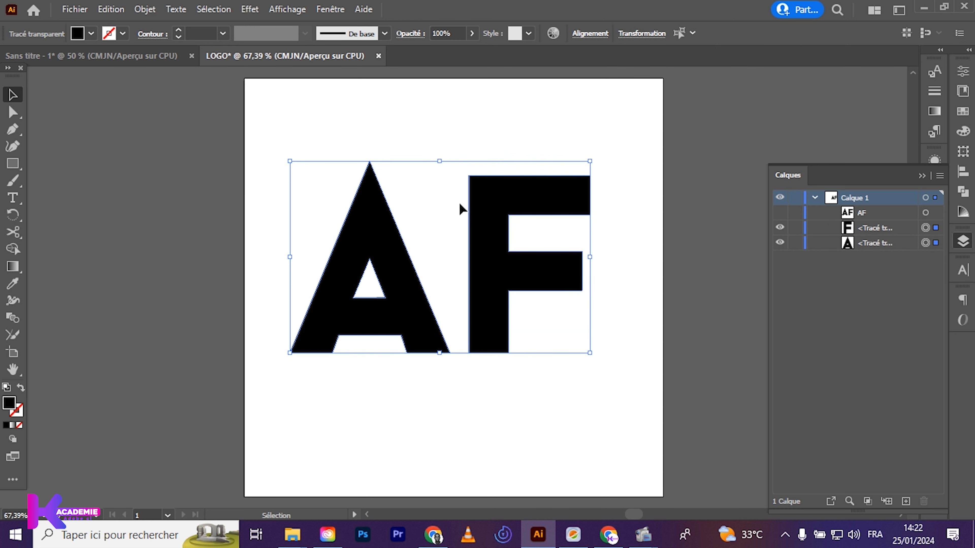
Select the A and the F alternately to check that each letter is a separate object
{"action": "left_click", "coordinate": [250, 251]}
{"action": "left_click", "coordinate": [387, 272]}
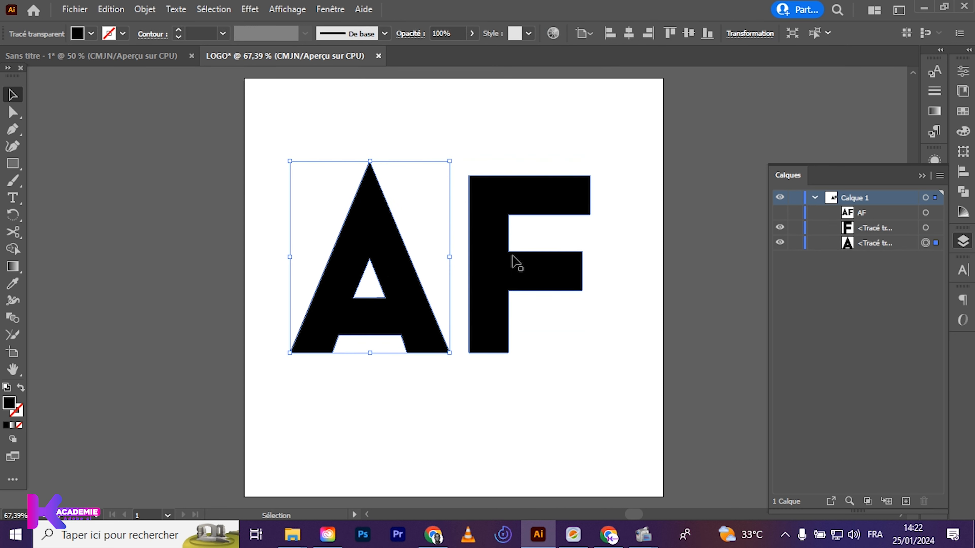
{"action": "left_click", "coordinate": [513, 256]}
{"action": "left_click", "coordinate": [381, 260]}
{"action": "left_click", "coordinate": [516, 257]}
{"action": "left_click", "coordinate": [405, 257]}
{"action": "left_click", "coordinate": [510, 261]}
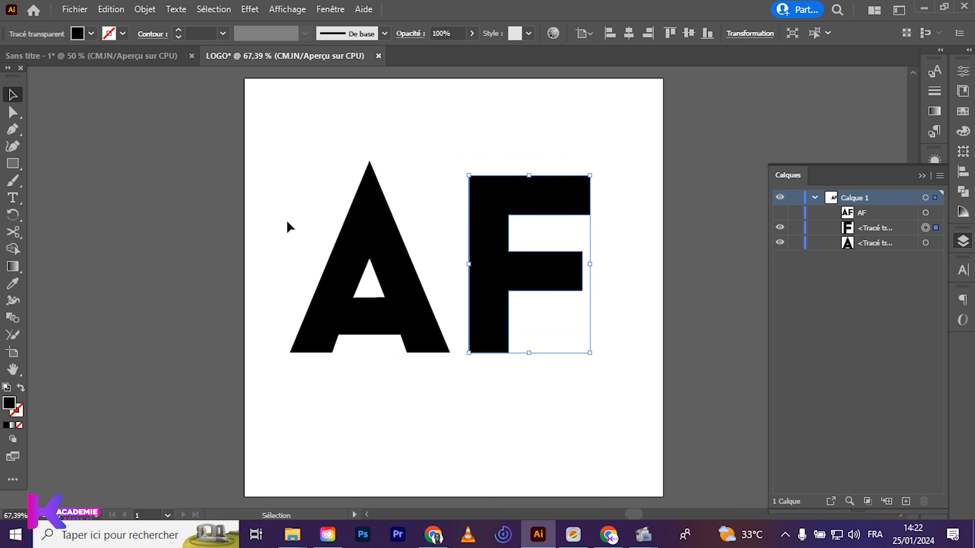
Swap fill and stroke on both letters and set their black stroke weight to 9 pt
{"action": "left_click_drag", "start_coordinate": [289, 209], "coordinate": [542, 289]}
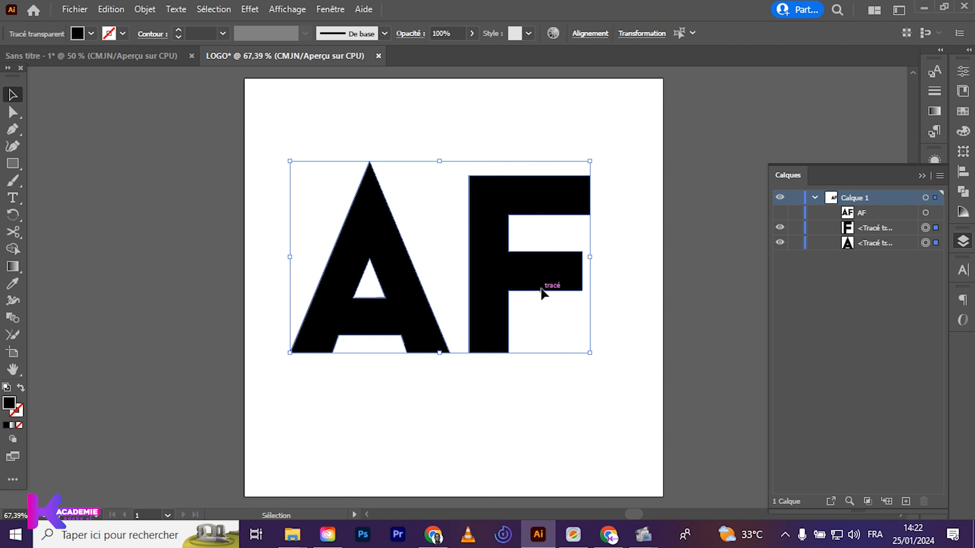
{"action": "left_click", "coordinate": [21, 388]}
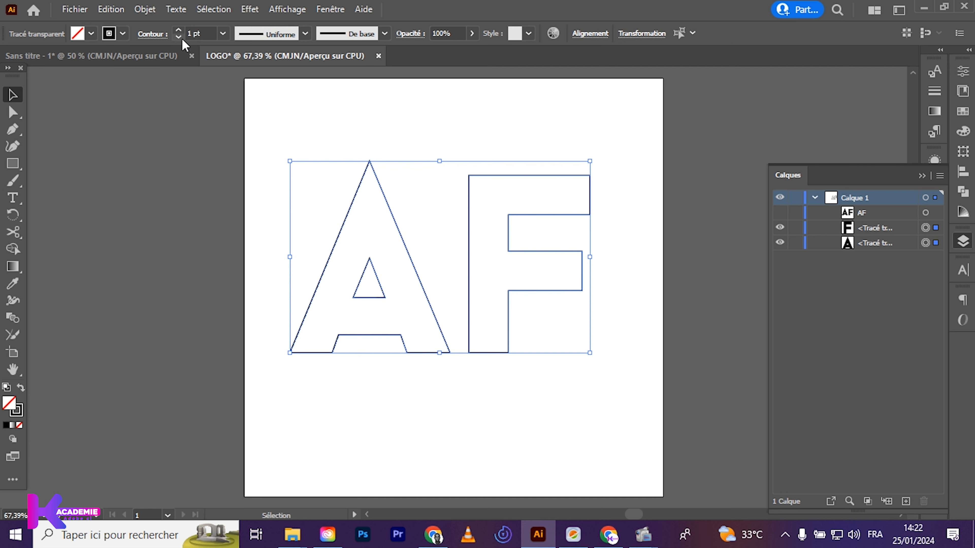
{"action": "left_click", "coordinate": [179, 30]}
{"action": "left_click", "coordinate": [179, 30]}
{"action": "left_click", "coordinate": [178, 30]}
{"action": "left_click", "coordinate": [179, 30]}
{"action": "left_click", "coordinate": [179, 30]}
{"action": "left_click", "coordinate": [179, 30]}
{"action": "left_click", "coordinate": [179, 30]}
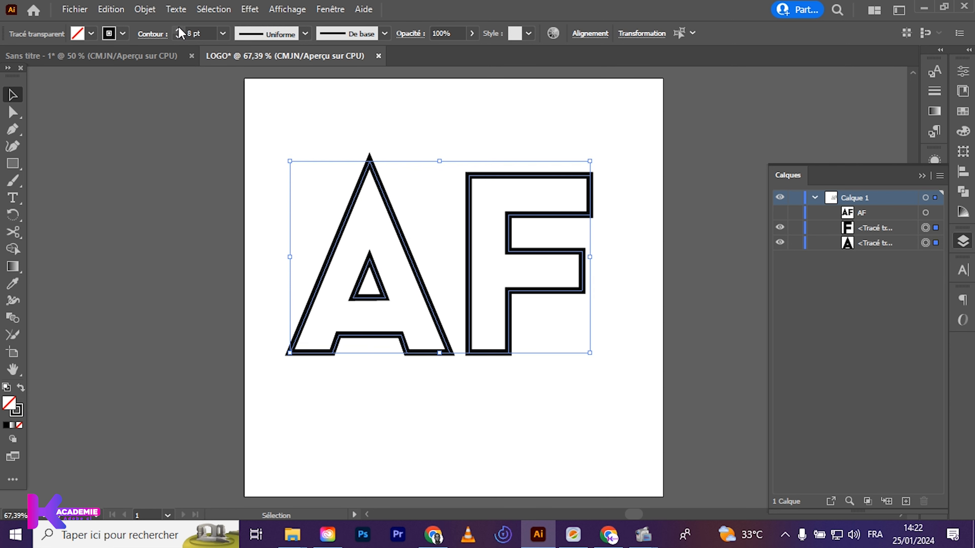
{"action": "left_click", "coordinate": [179, 30]}
{"action": "left_click", "coordinate": [261, 82]}
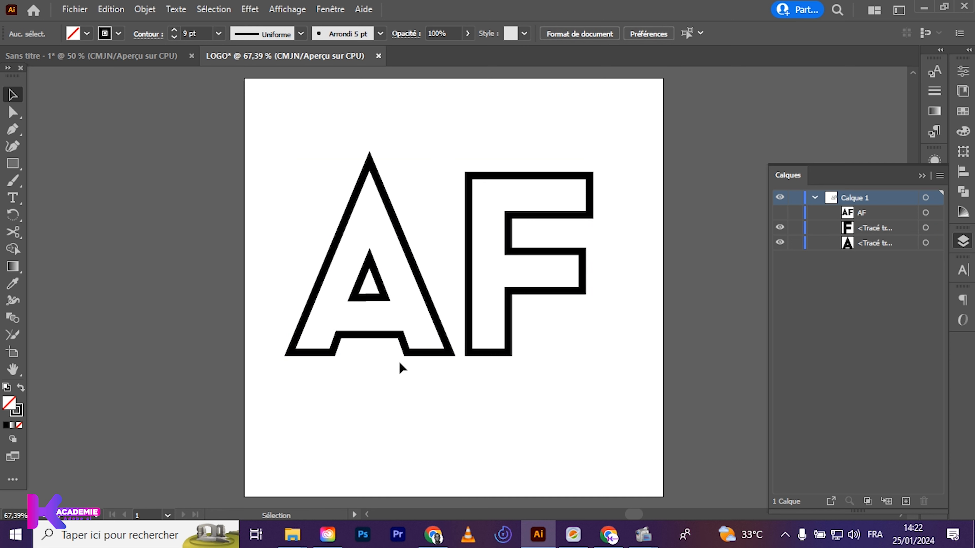
Cut the A's outer path with the Scissors tool at the inner bottom corner of its right leg
{"action": "left_click", "coordinate": [408, 352]}
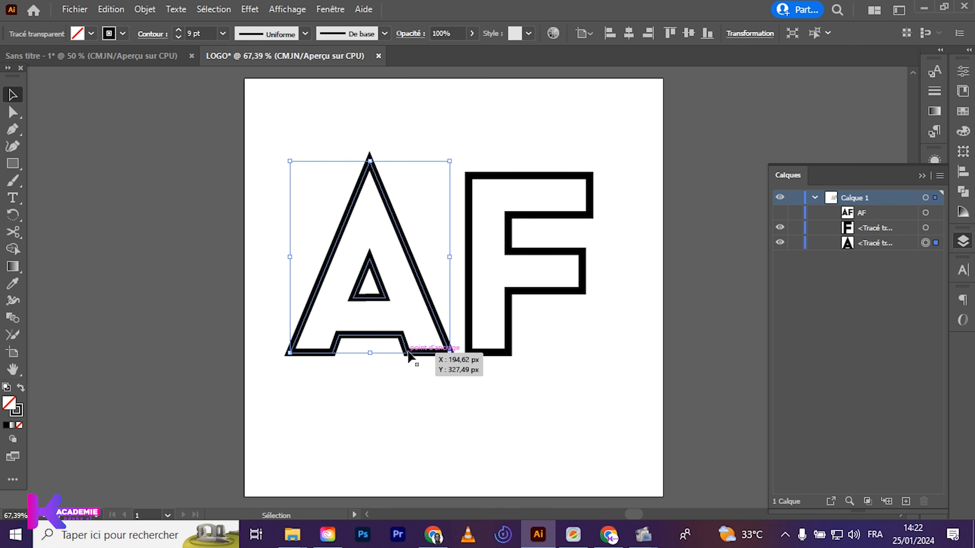
{"action": "left_click", "coordinate": [13, 232]}
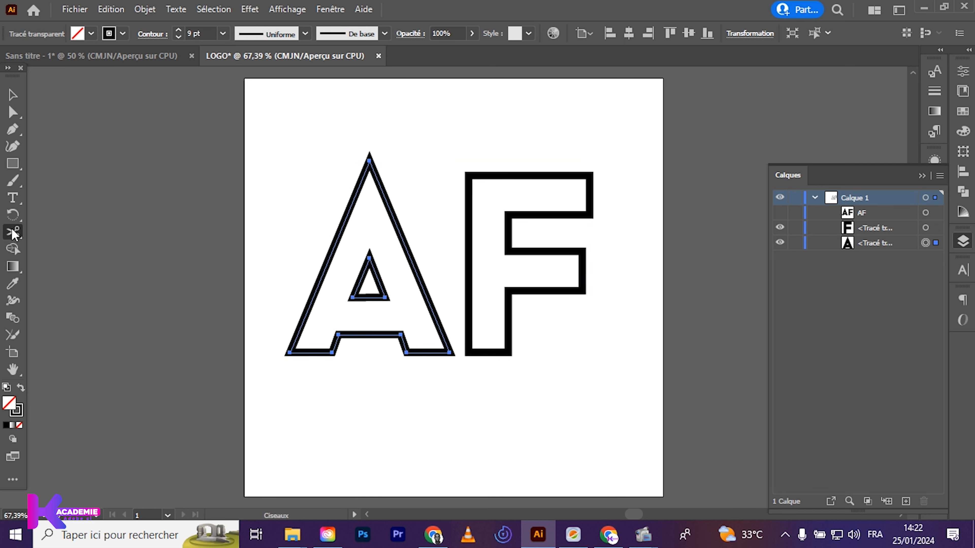
{"action": "left_click_drag", "start_coordinate": [15, 237], "coordinate": [128, 239]}
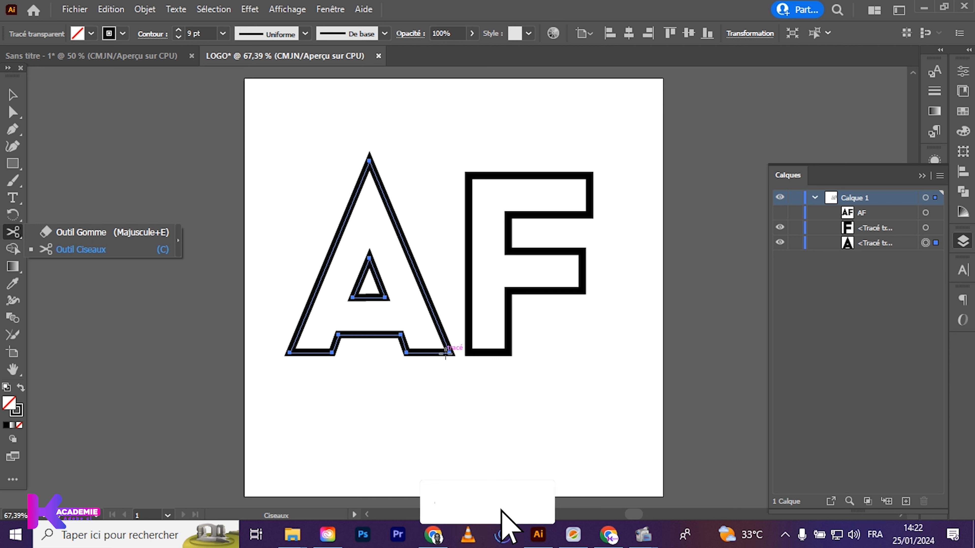
{"action": "left_click", "coordinate": [451, 353]}
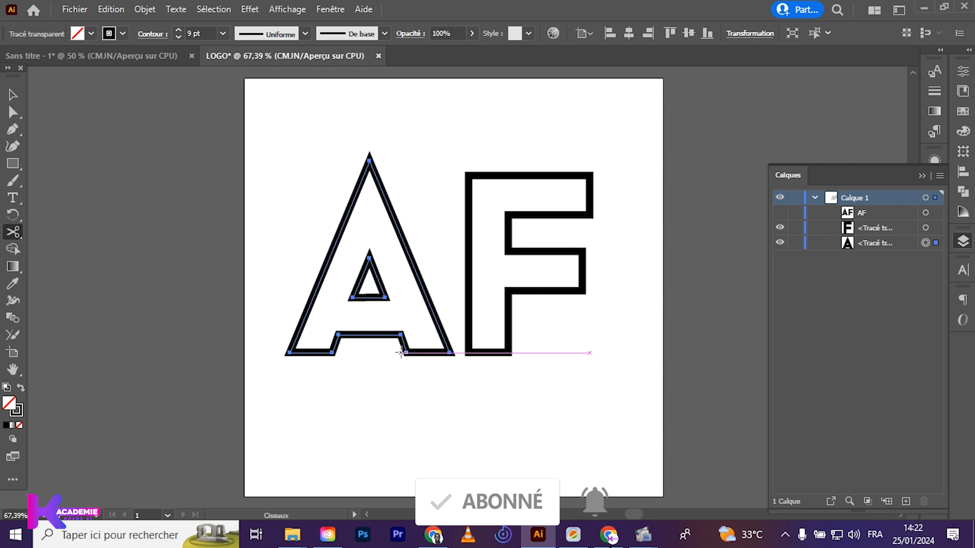
{"action": "left_click", "coordinate": [406, 353]}
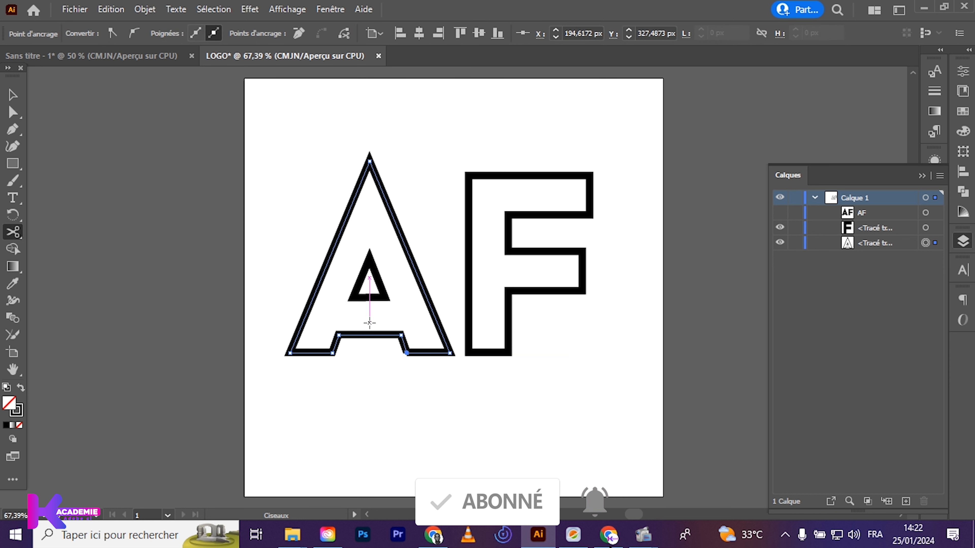
{"action": "key", "text": "v"}
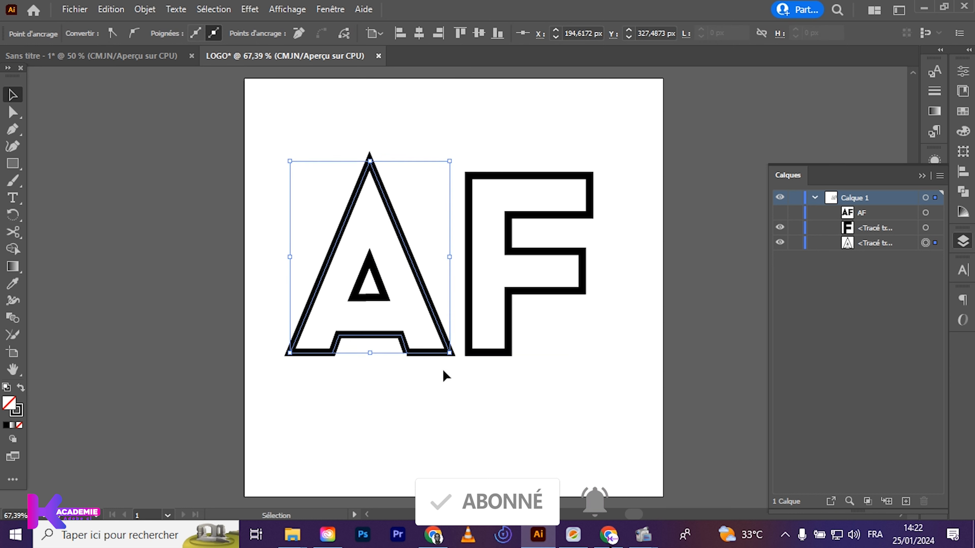
Release the A's compound path so its outer outline and inner triangle become separate paths
{"action": "left_click", "coordinate": [437, 354]}
{"action": "right_click", "coordinate": [432, 355]}
{"action": "left_click", "coordinate": [469, 221]}
{"action": "left_click", "coordinate": [417, 371]}
{"action": "left_click", "coordinate": [421, 355]}
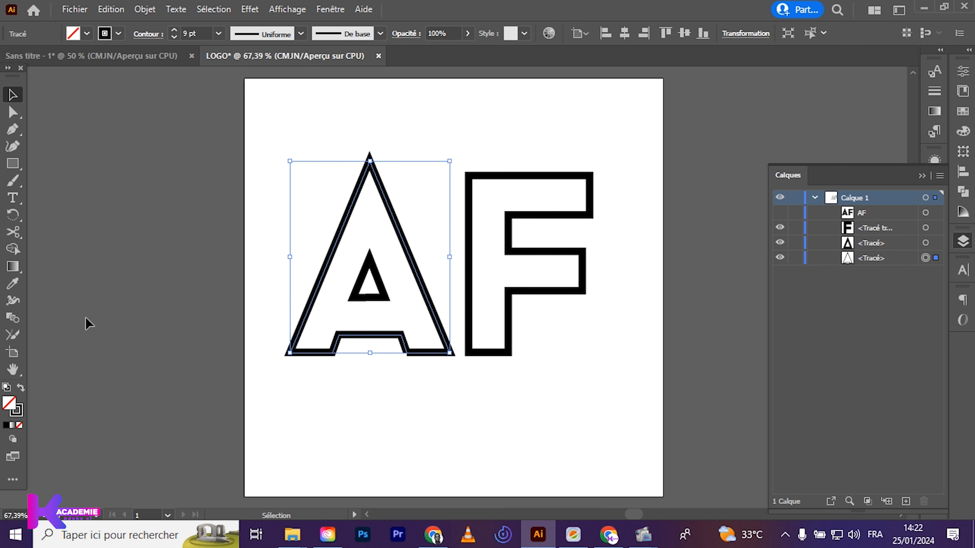
Cut the A's outline at the outer bottom corner of its right leg and delete the leg's bottom segment
{"action": "left_click", "coordinate": [13, 232]}
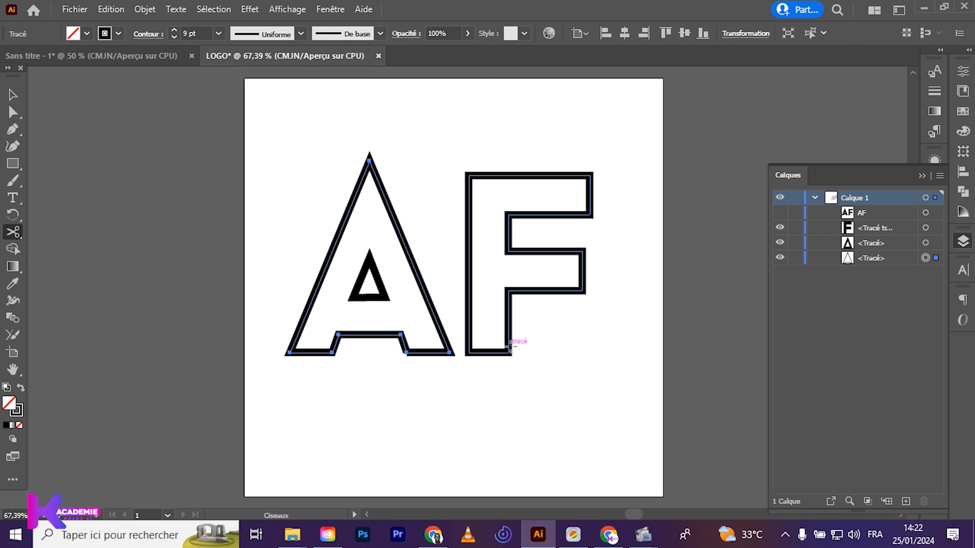
{"action": "left_click", "coordinate": [450, 353]}
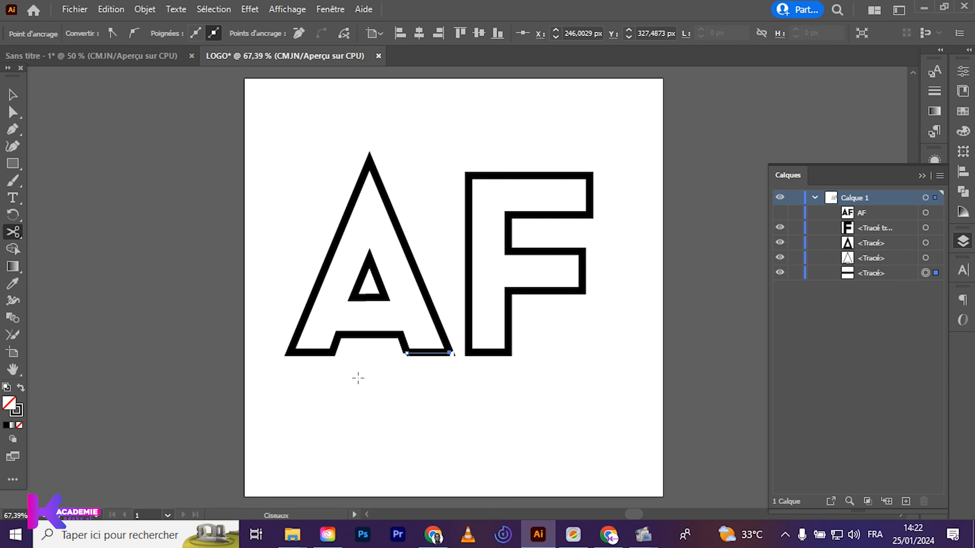
{"action": "key", "text": "v"}
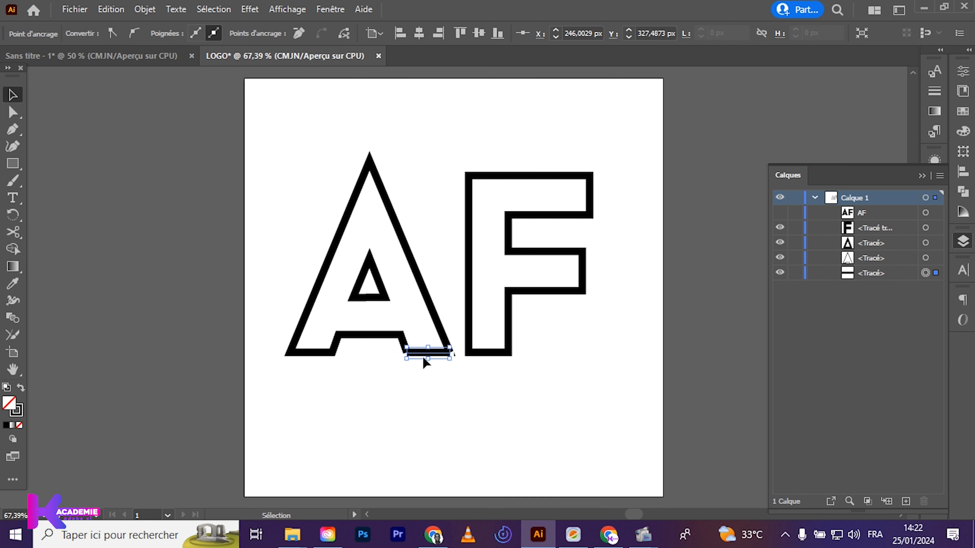
{"action": "key", "text": "Delete"}
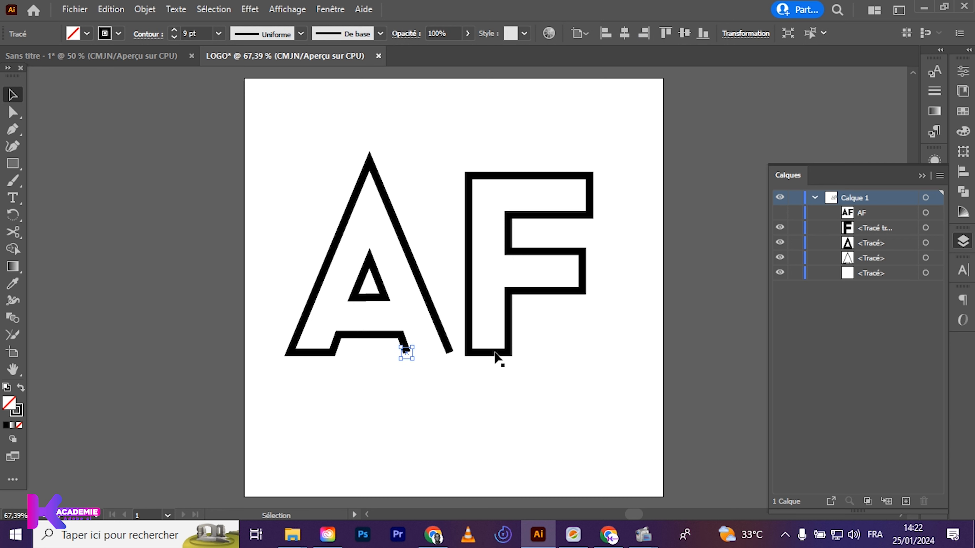
Cut the F's outline with the Scissors tool at both bottom corners of its stem and delete the bottom segment
{"action": "left_click", "coordinate": [496, 360]}
{"action": "left_click", "coordinate": [500, 351]}
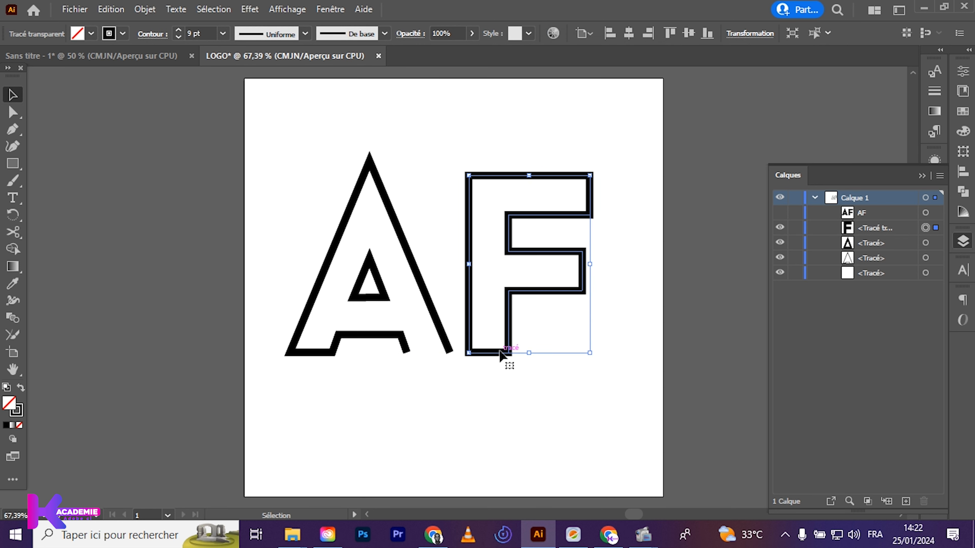
{"action": "left_click", "coordinate": [19, 230]}
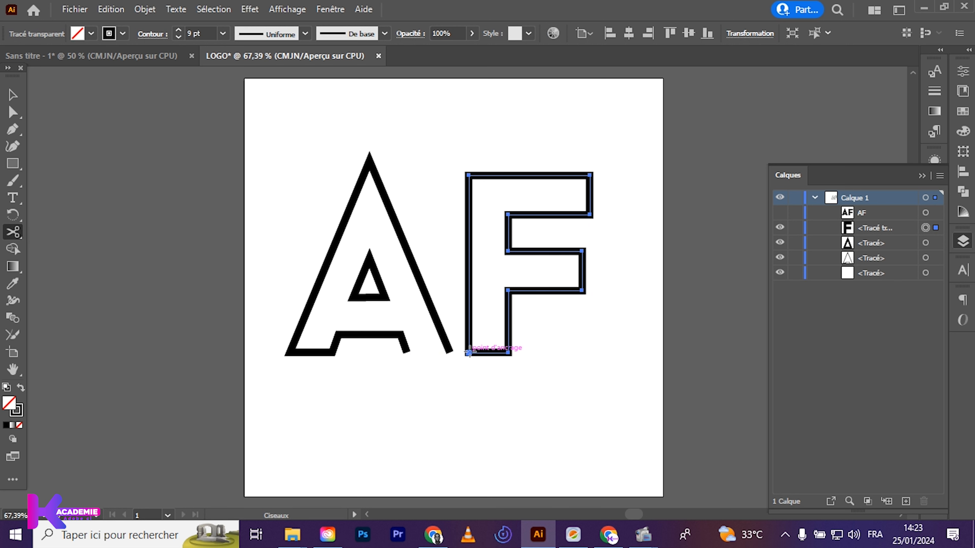
{"action": "key", "text": "ctrl+1"}
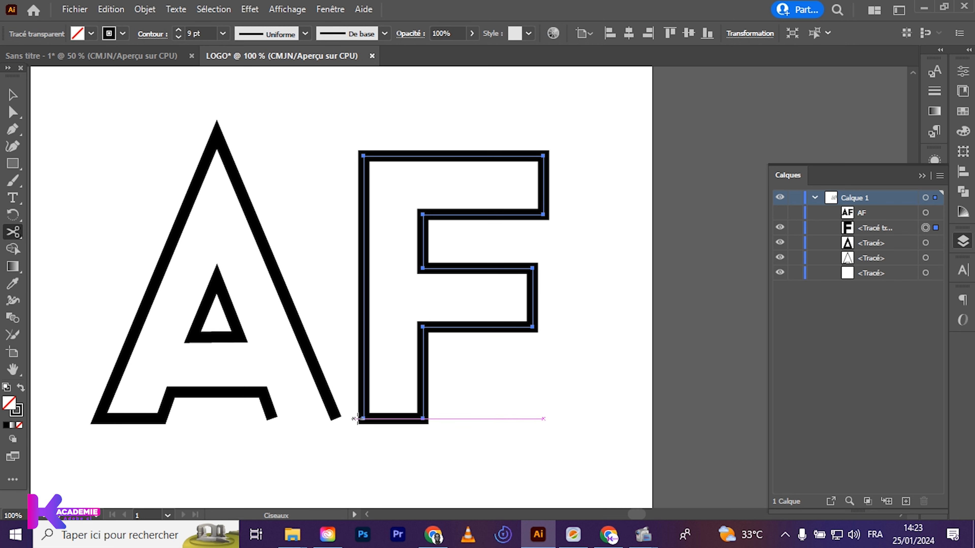
{"action": "left_click", "coordinate": [363, 418]}
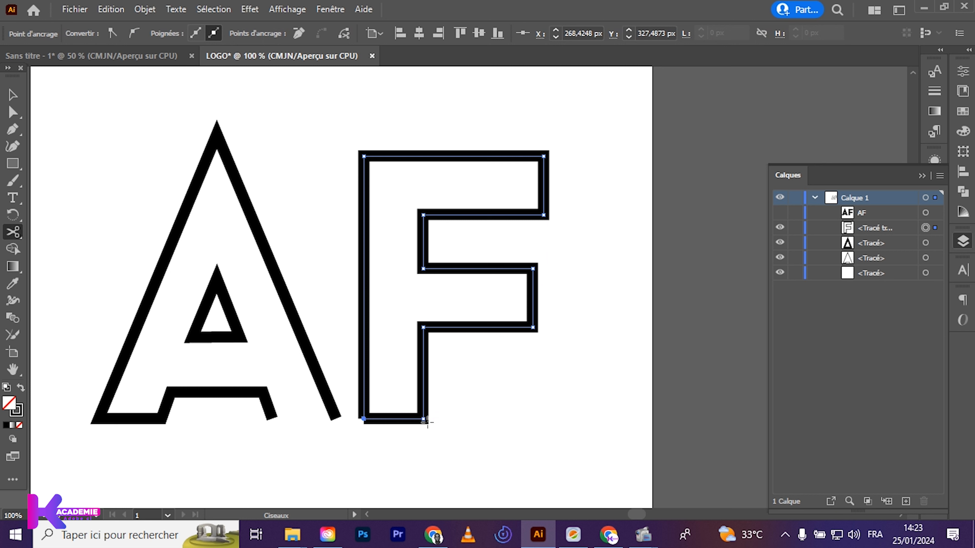
{"action": "left_click", "coordinate": [424, 418]}
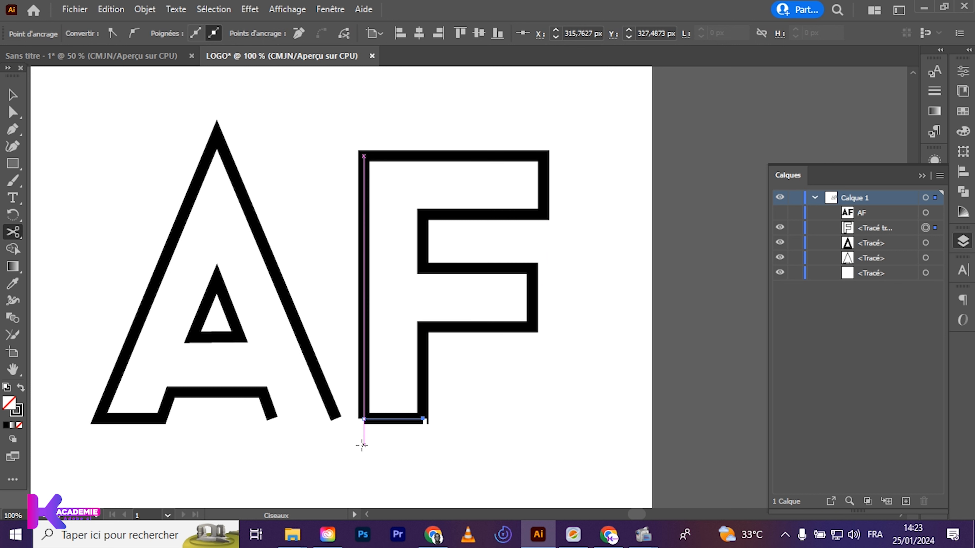
{"action": "key", "text": "v"}
{"action": "key", "text": "Delete"}
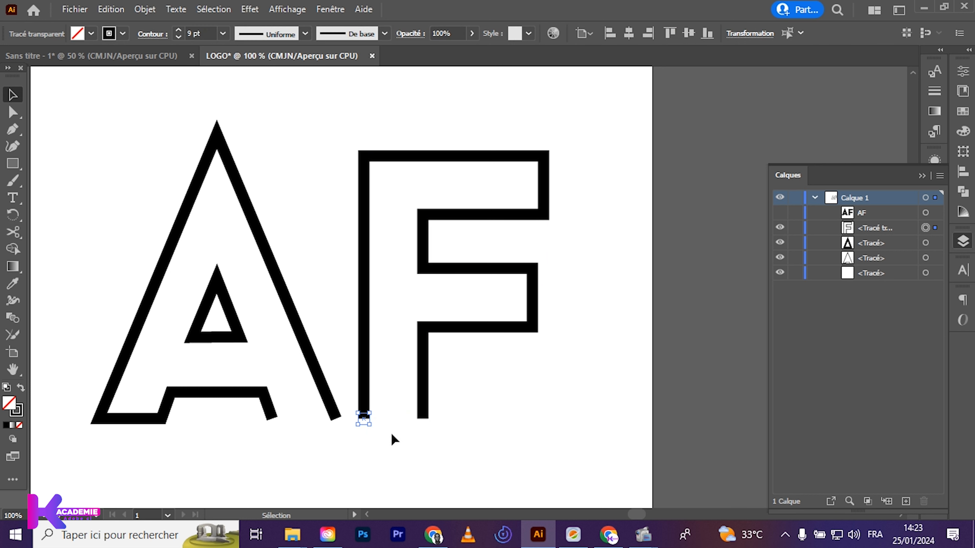
{"action": "left_click", "coordinate": [298, 421]}
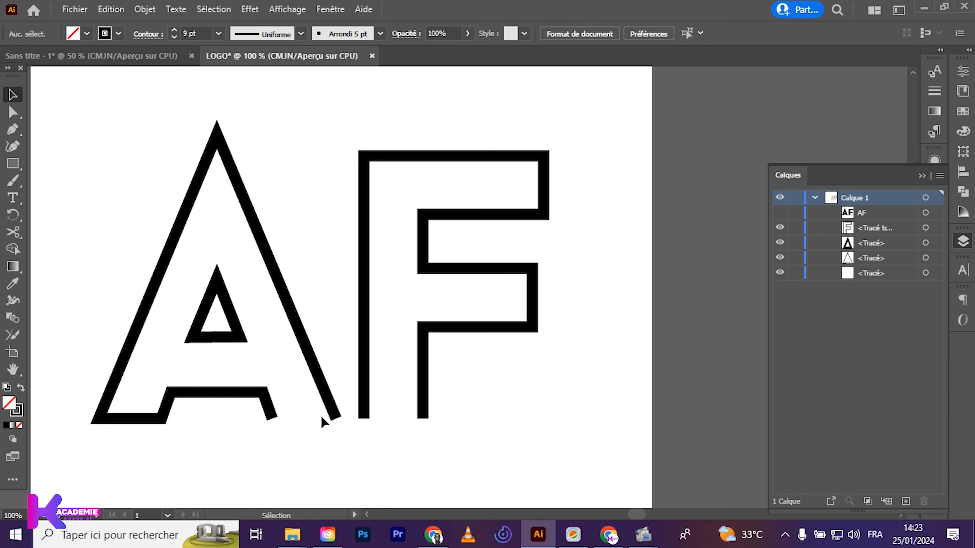
Draw a horizontal guide line across the A's right leg and the F's left stem edge, level with the inner triangle's base, and lock it
{"action": "left_click", "coordinate": [332, 418]}
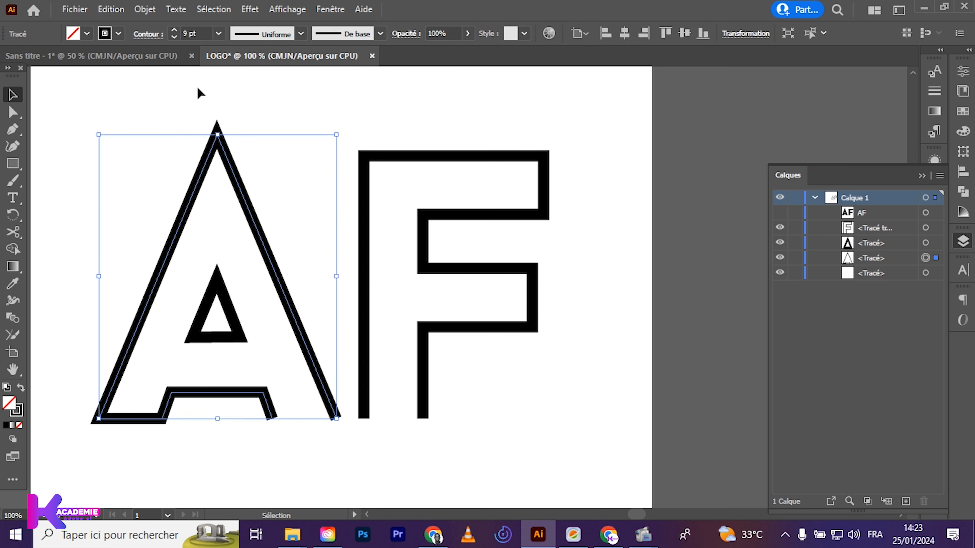
{"action": "left_click_drag", "start_coordinate": [12, 163], "coordinate": [41, 233]}
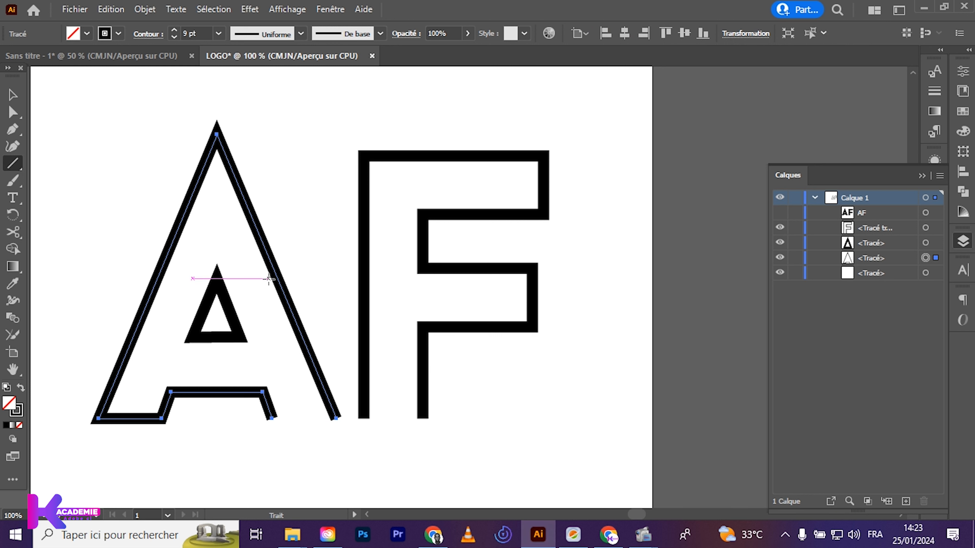
{"action": "key", "text": "h"}
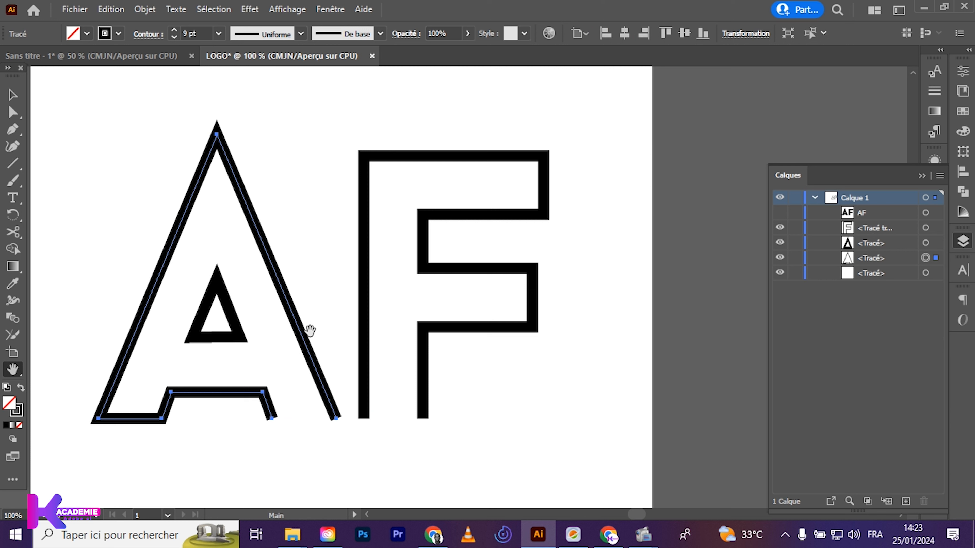
{"action": "left_click_drag", "start_coordinate": [370, 326], "coordinate": [475, 343]}
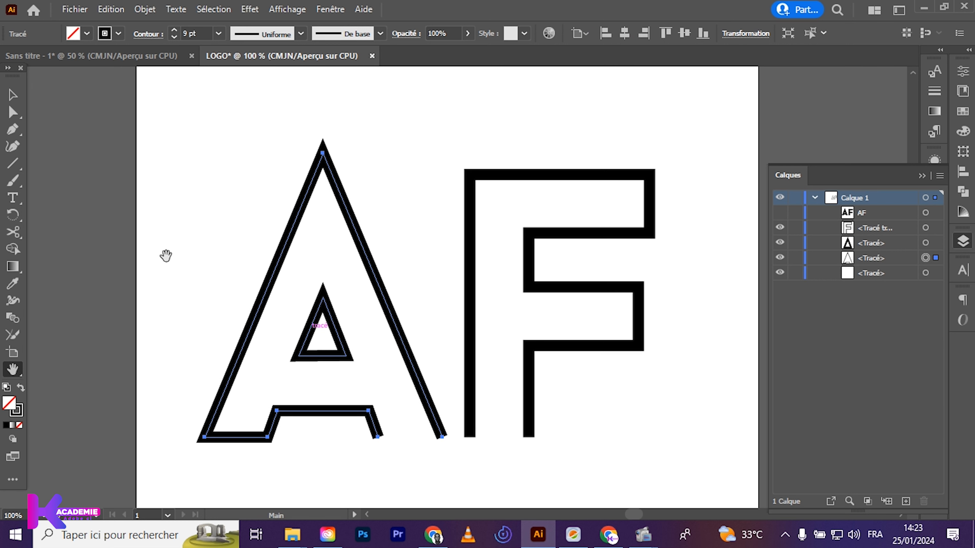
{"action": "left_click", "coordinate": [15, 170]}
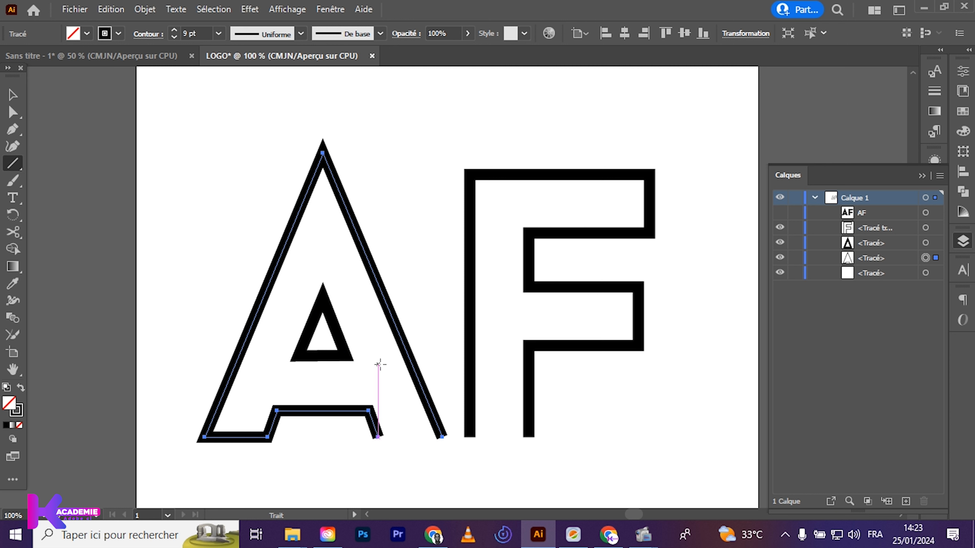
{"action": "left_click_drag", "start_coordinate": [381, 357], "coordinate": [503, 355]}
{"action": "key", "text": "v"}
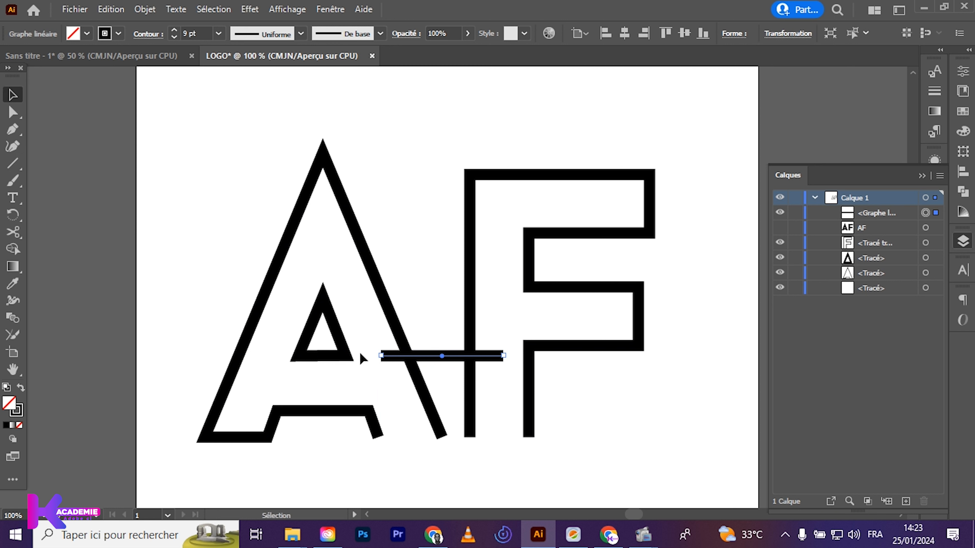
{"action": "left_click", "coordinate": [795, 213]}
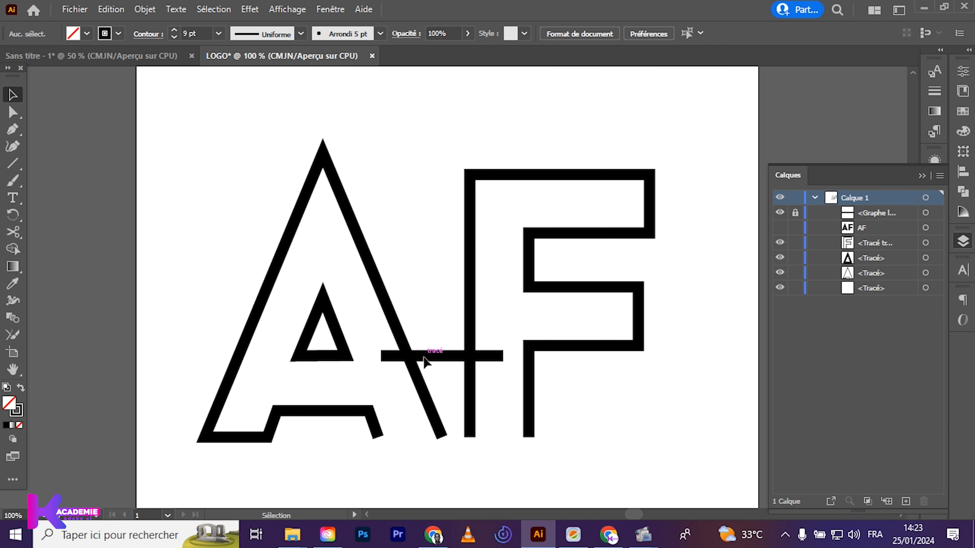
Add an anchor point on the A's right leg and on the F's left stem edge where the horizontal line crosses them
{"action": "left_click", "coordinate": [407, 358]}
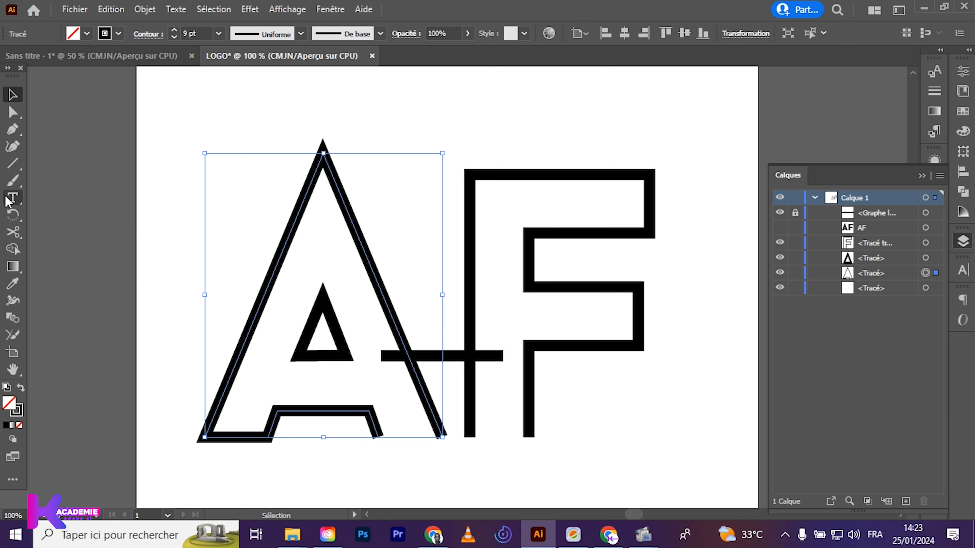
{"action": "key", "text": "p"}
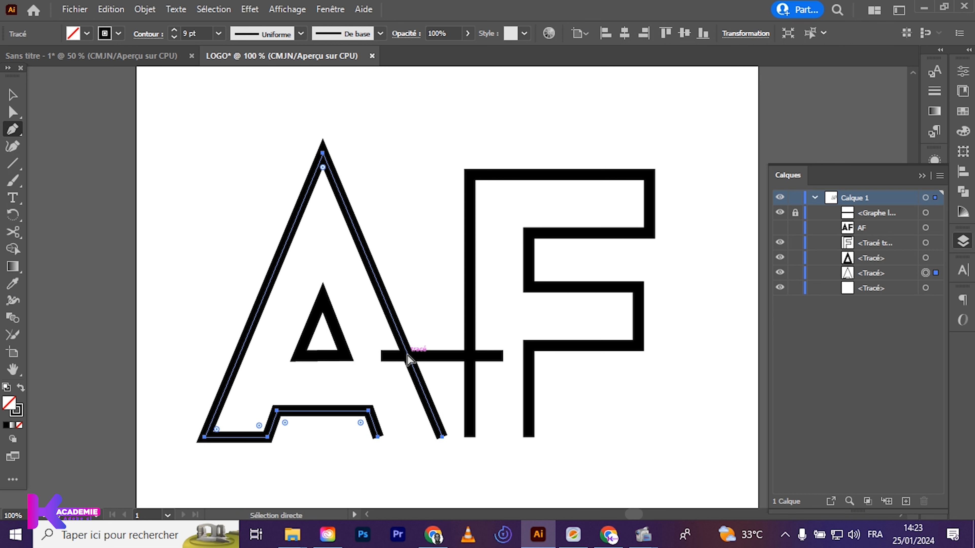
{"action": "key", "text": "ctrl+plus"}
{"action": "key", "text": "ctrl+plus"}
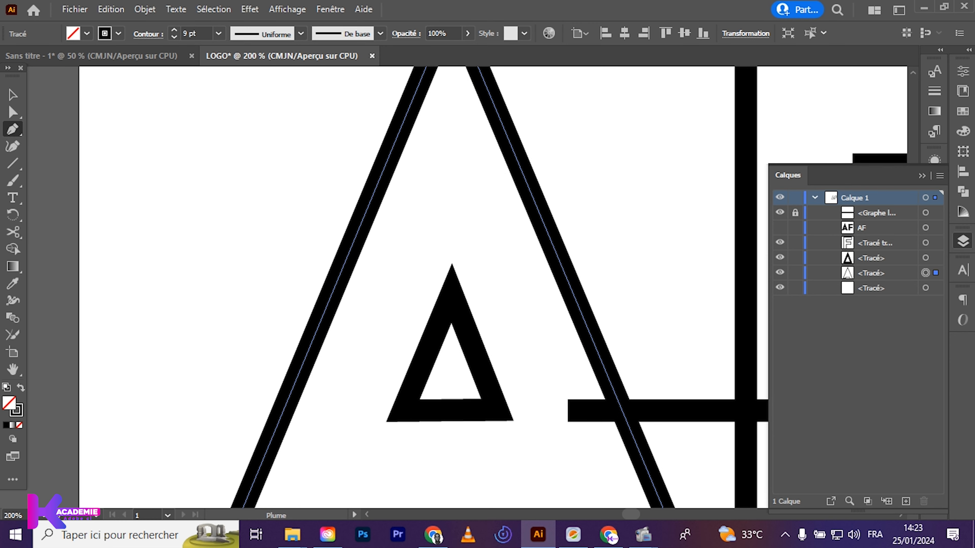
{"action": "left_click", "coordinate": [921, 176]}
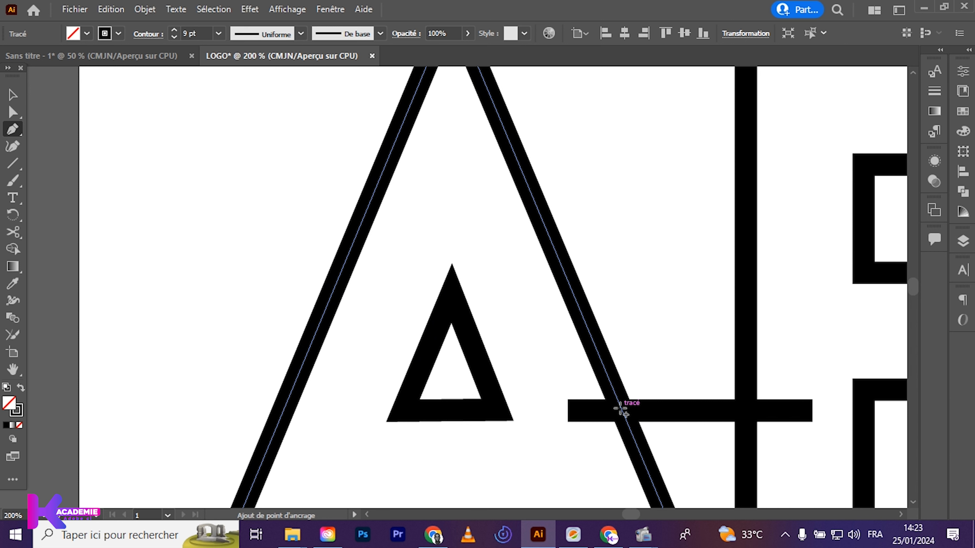
{"action": "left_click", "coordinate": [620, 408]}
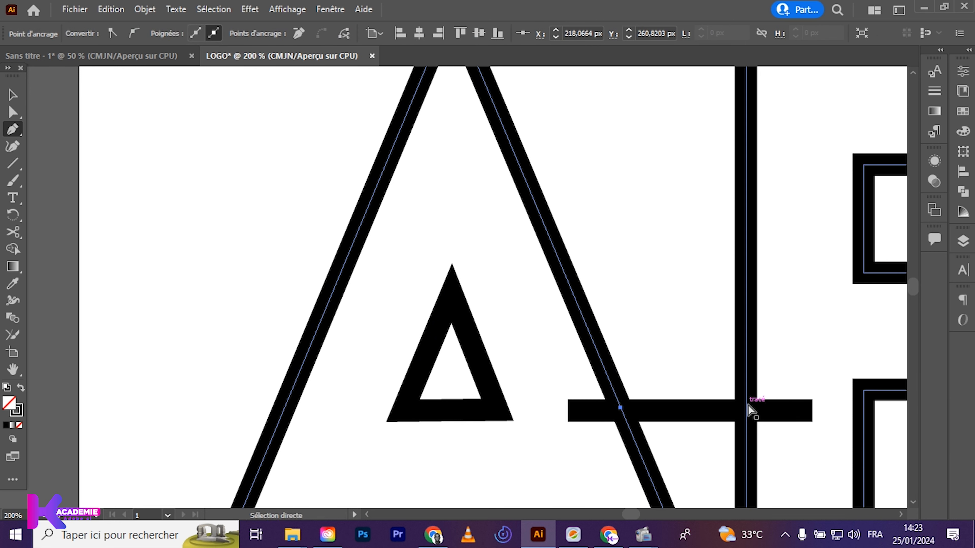
{"action": "left_click", "coordinate": [751, 411], "text": "ctrl"}
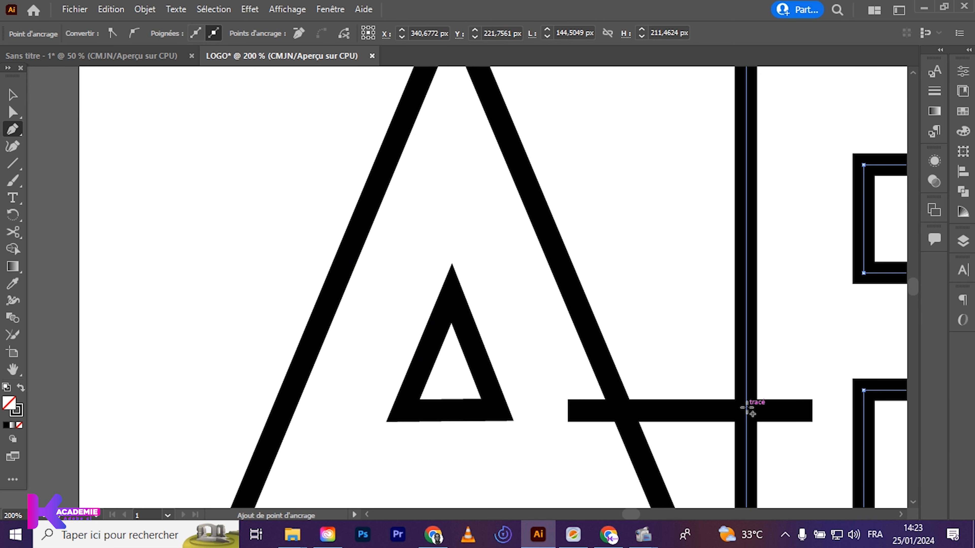
{"action": "left_click", "coordinate": [745, 407]}
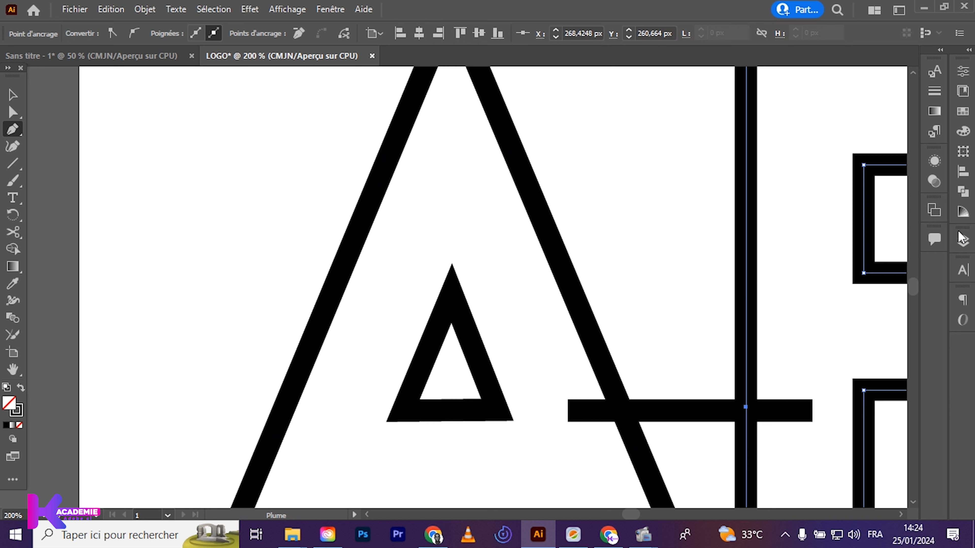
Hide the locked horizontal line and delete the bottom end anchor points of the A's right leg and the F's left stem edge
{"action": "left_click", "coordinate": [963, 240]}
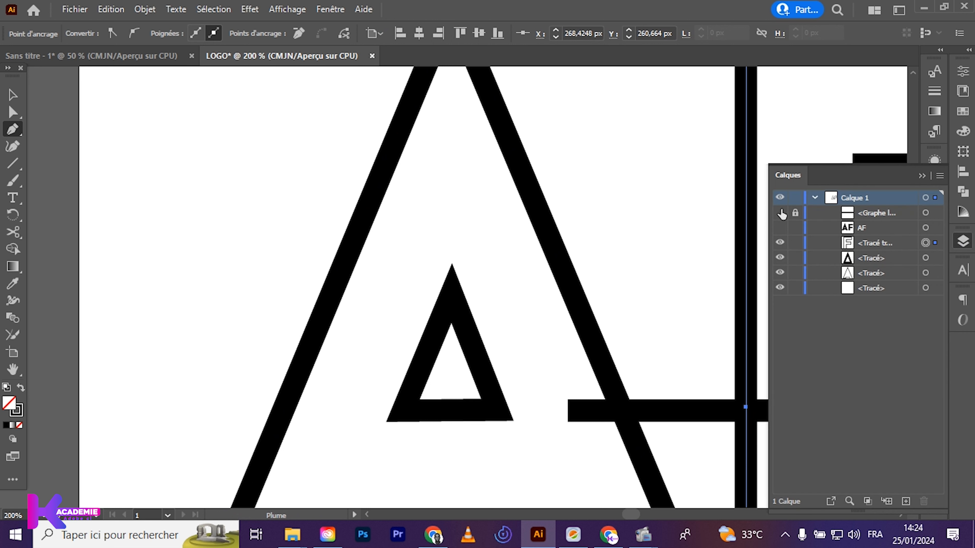
{"action": "key", "text": "ctrl+minus"}
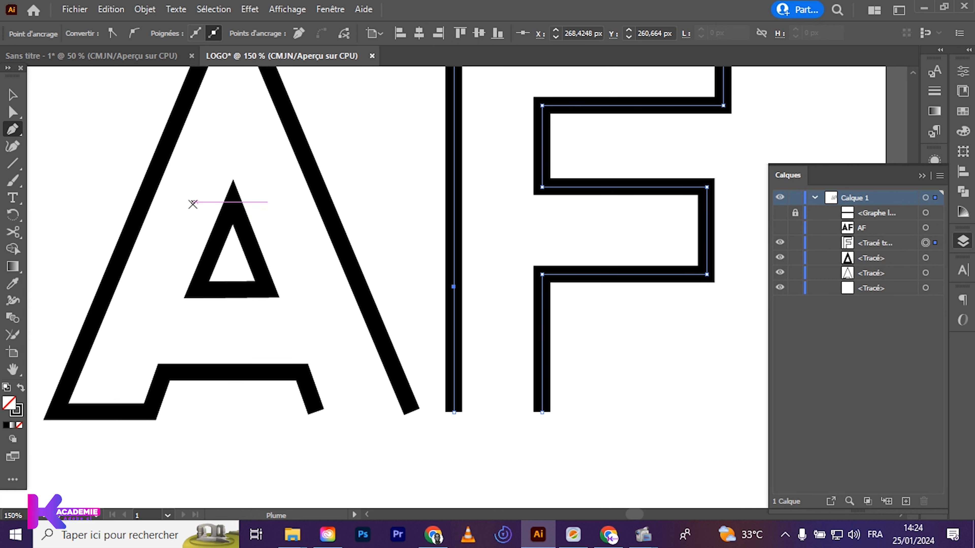
{"action": "left_click", "coordinate": [13, 115]}
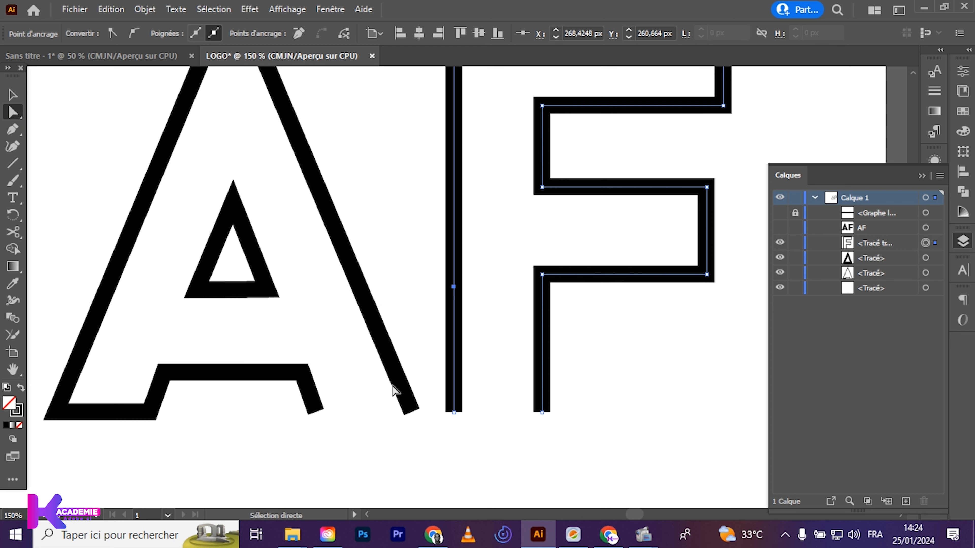
{"action": "left_click", "coordinate": [411, 413]}
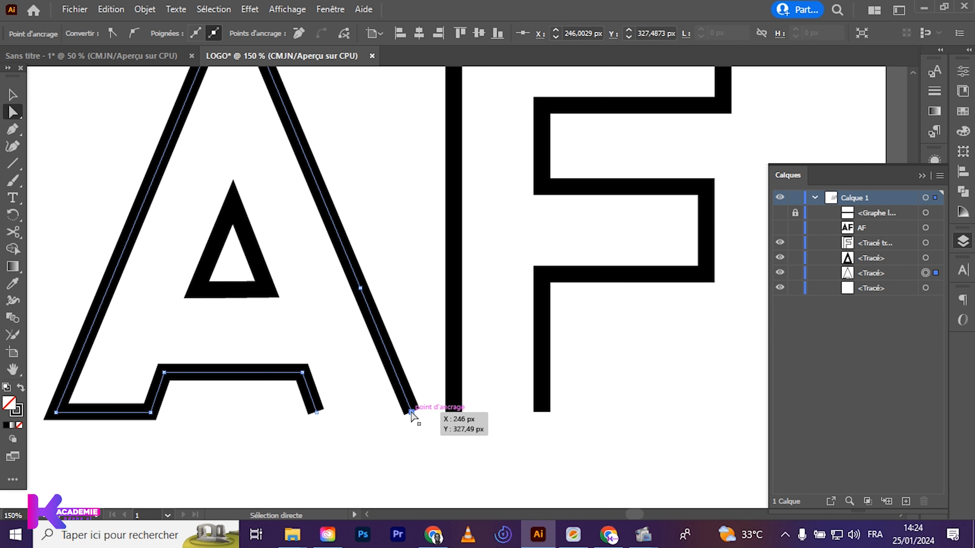
{"action": "key", "text": "Delete"}
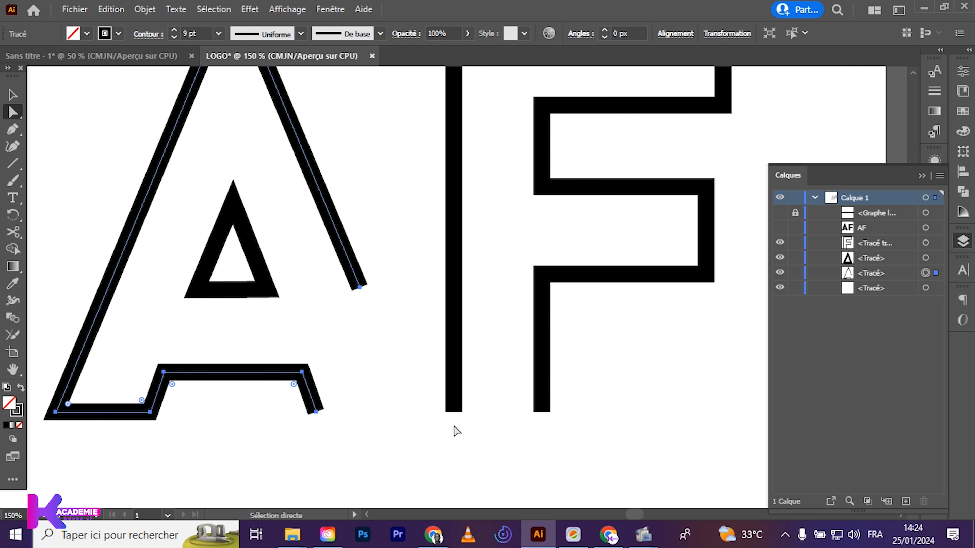
{"action": "left_click", "coordinate": [453, 413]}
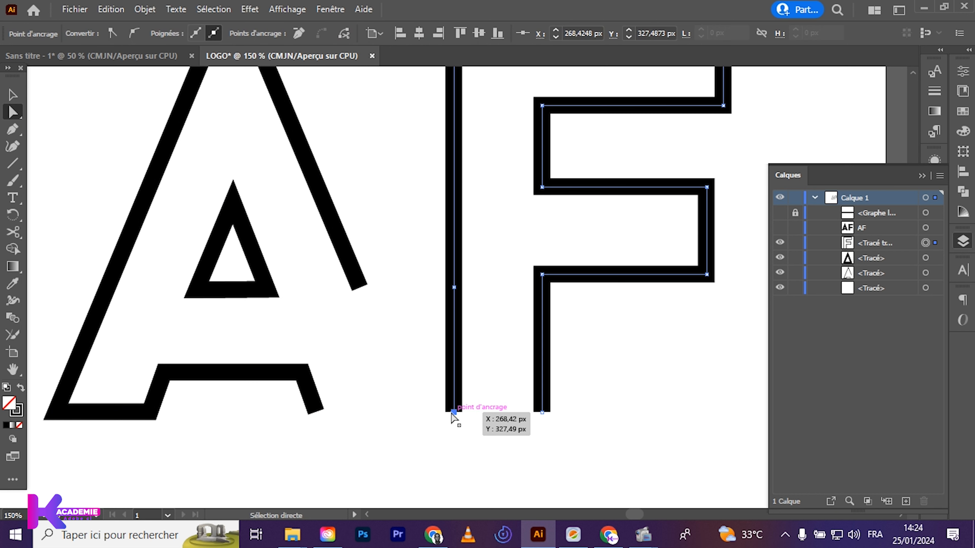
{"action": "key", "text": "Delete"}
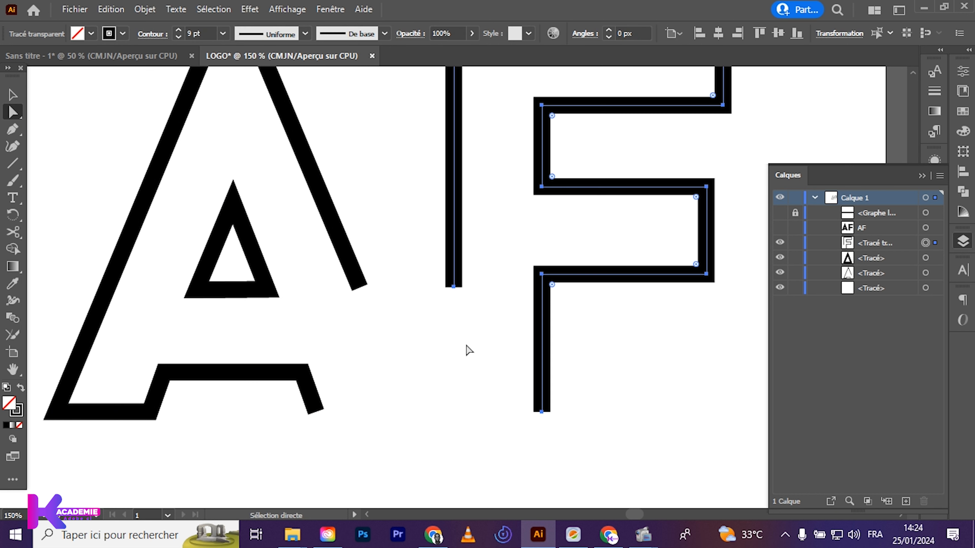
{"action": "left_click_drag", "start_coordinate": [325, 270], "coordinate": [482, 310]}
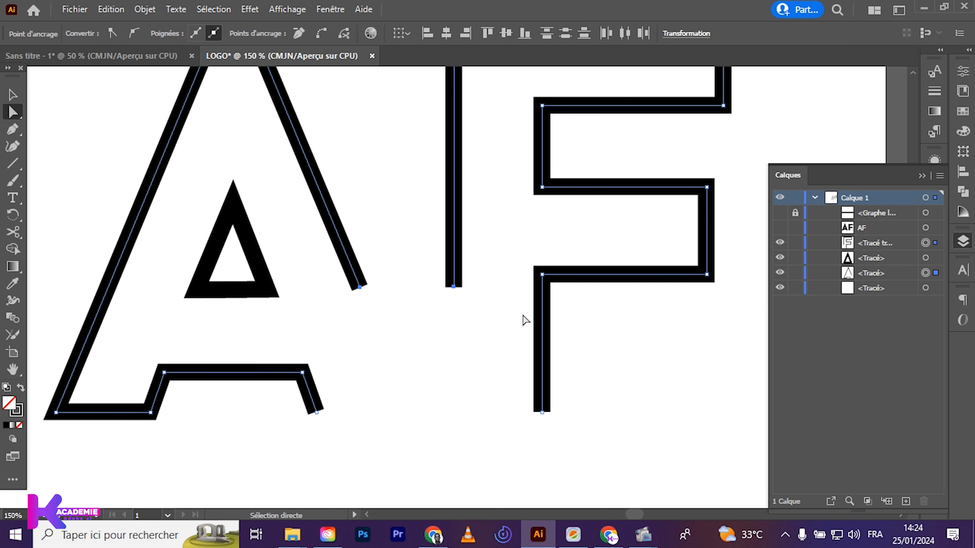
{"action": "left_click_drag", "start_coordinate": [333, 268], "coordinate": [472, 327]}
{"action": "left_click", "coordinate": [13, 95]}
{"action": "left_click", "coordinate": [334, 484]}
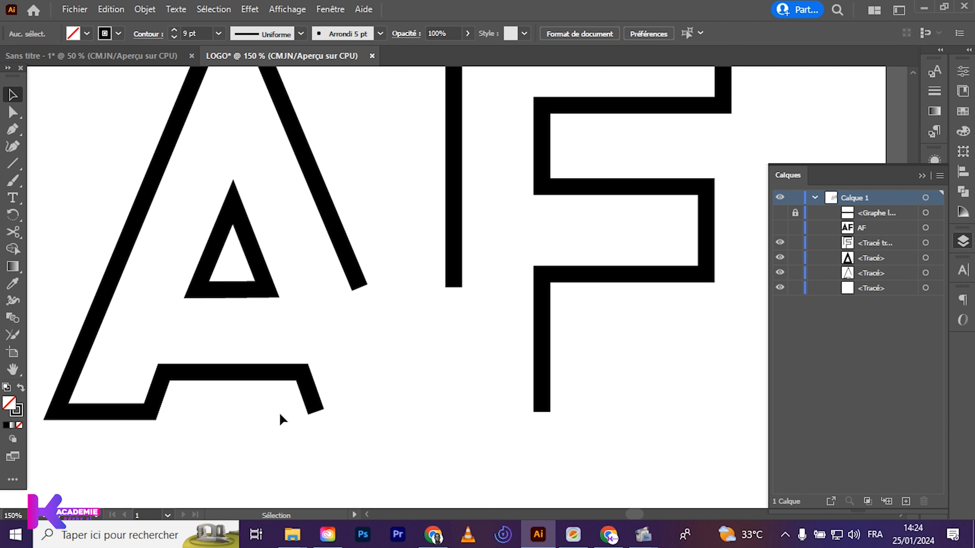
{"action": "left_click_drag", "start_coordinate": [298, 431], "coordinate": [558, 388]}
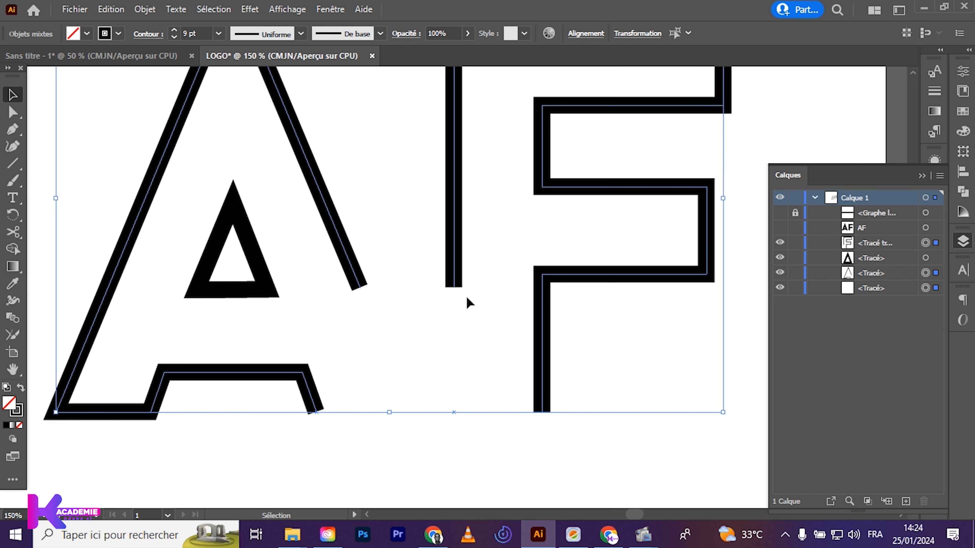
{"action": "scroll", "coordinate": [467, 302], "scroll_direction": "up", "scroll_amount": 3}
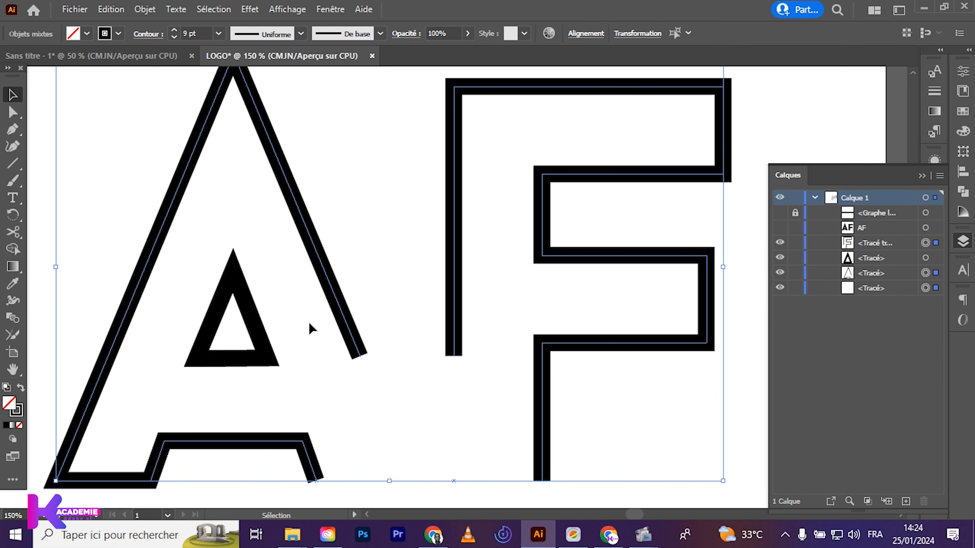
{"action": "left_click", "coordinate": [13, 113]}
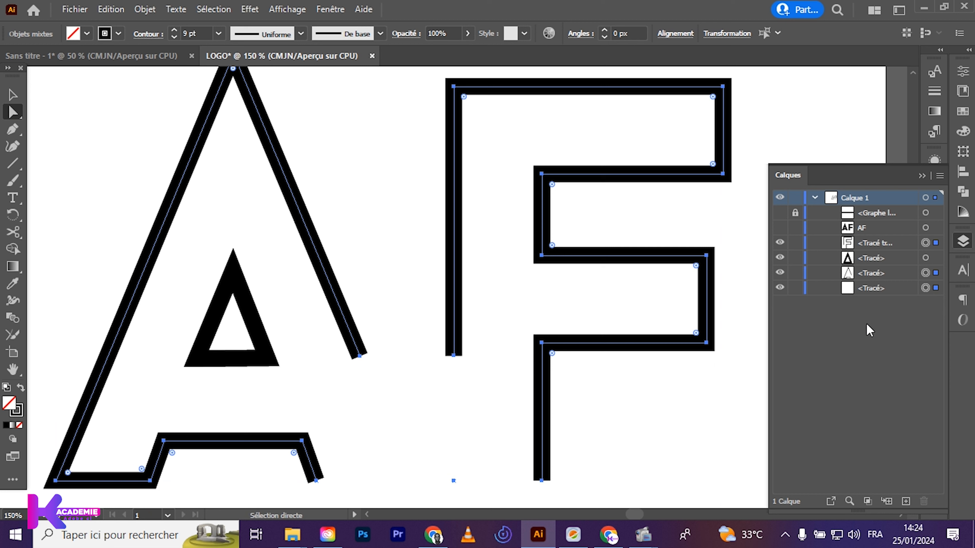
{"action": "left_click", "coordinate": [629, 446]}
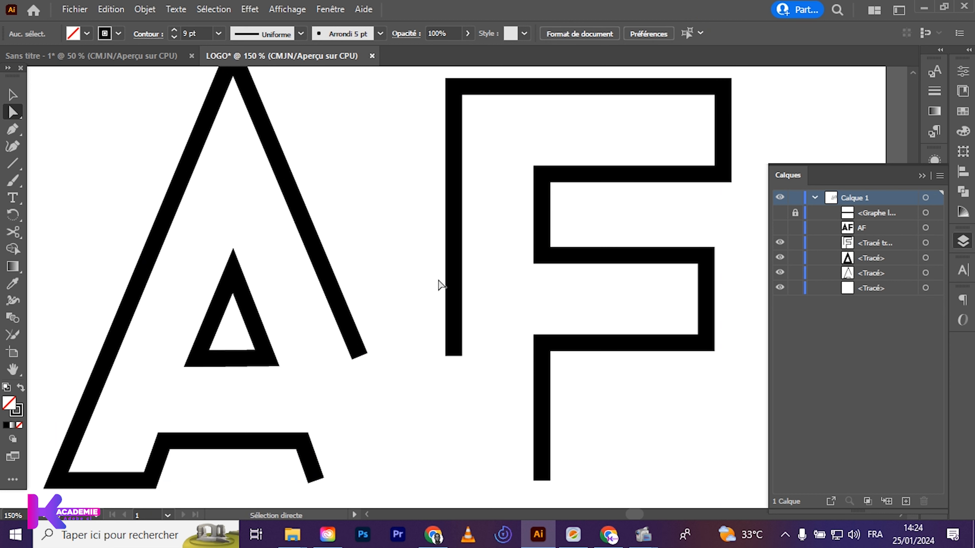
{"action": "left_click", "coordinate": [457, 288]}
{"action": "left_click", "coordinate": [13, 95]}
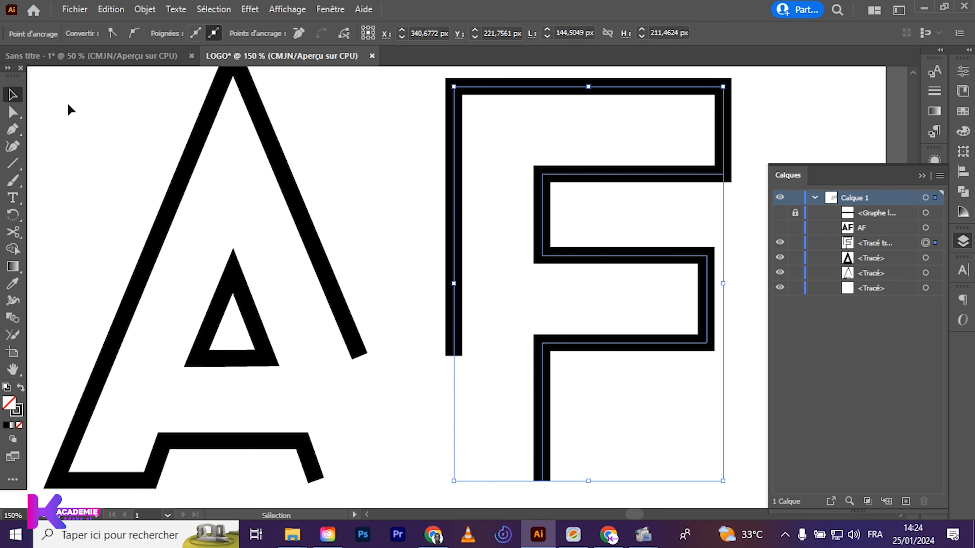
Select the open outlines of the A and the F and group them together
{"action": "left_click", "coordinate": [192, 170]}
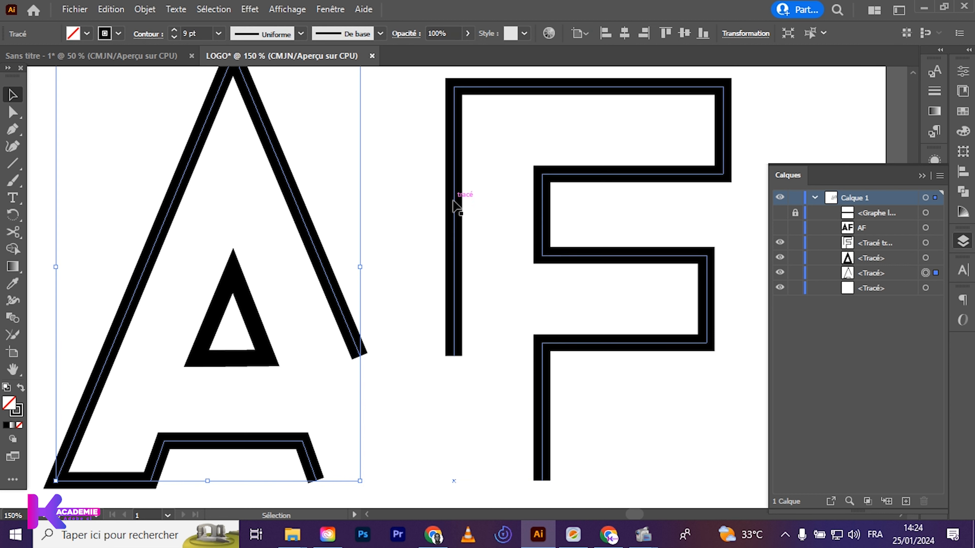
{"action": "left_click", "coordinate": [457, 221], "text": "shift"}
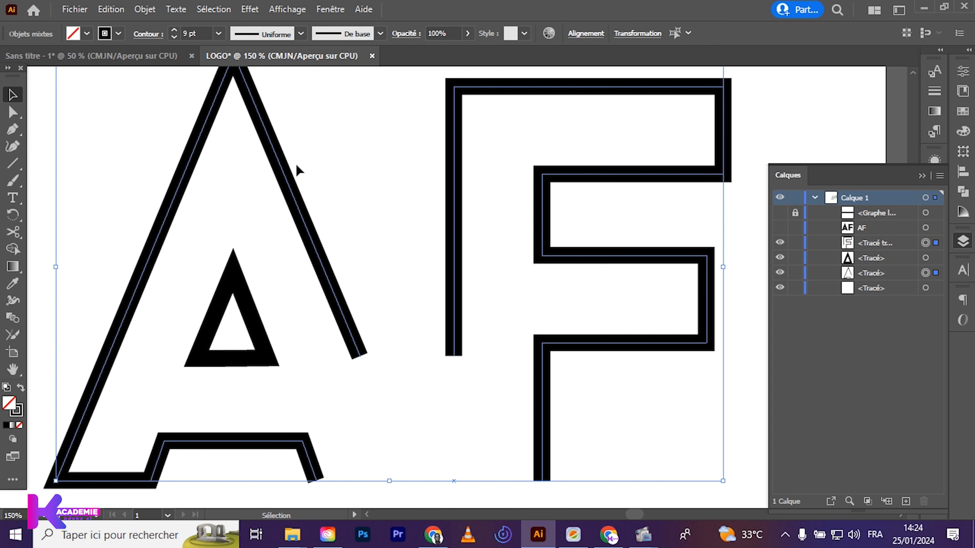
{"action": "key", "text": "a"}
{"action": "key", "text": "ctrl+g"}
{"action": "key", "text": "v"}
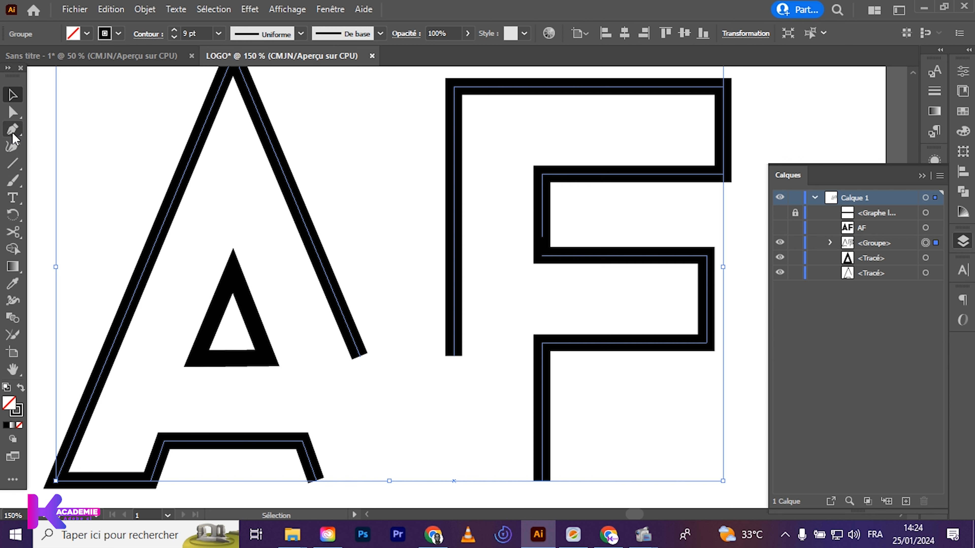
Join the lower end anchor of the A's right leg to the lower end anchor of the F's left stem edge
{"action": "left_click", "coordinate": [12, 113]}
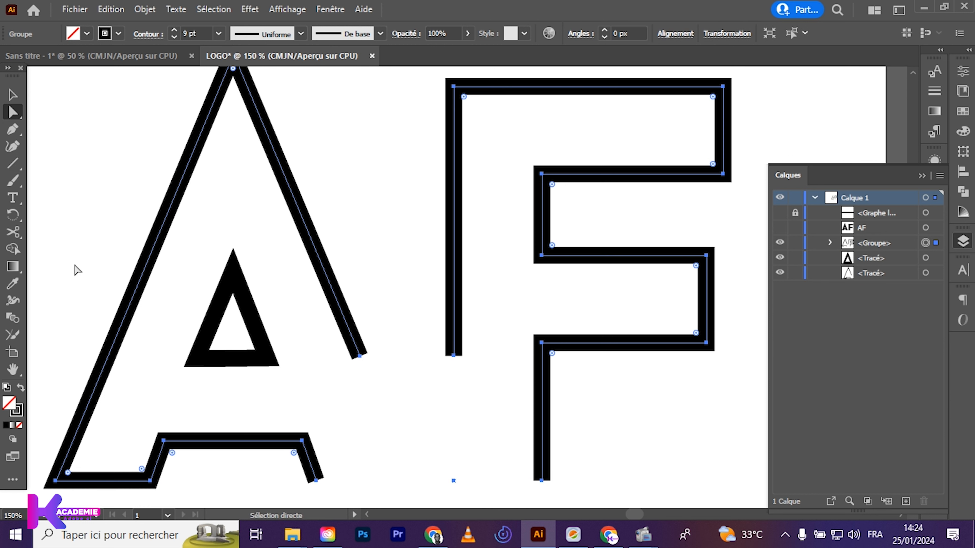
{"action": "left_click", "coordinate": [360, 355]}
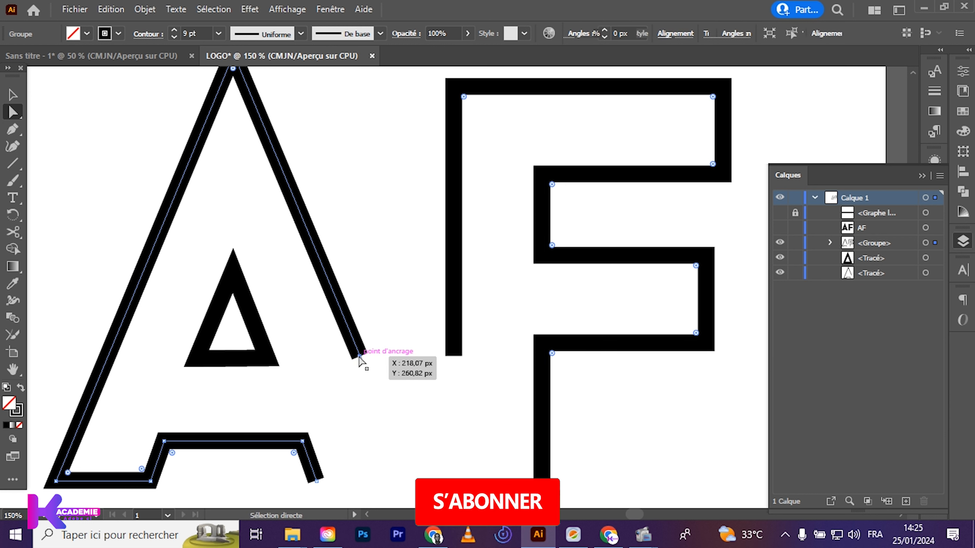
{"action": "left_click", "coordinate": [453, 355], "text": "shift"}
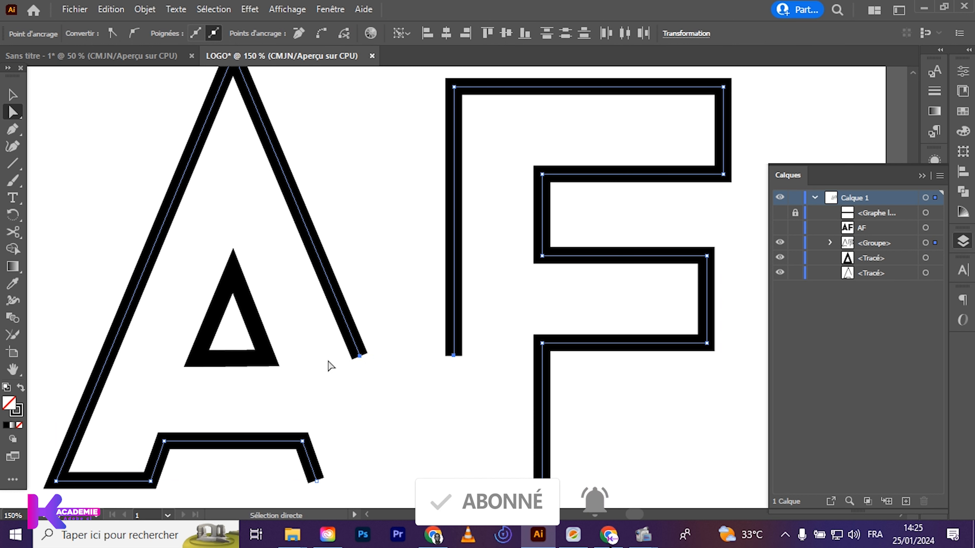
{"action": "right_click", "coordinate": [378, 372]}
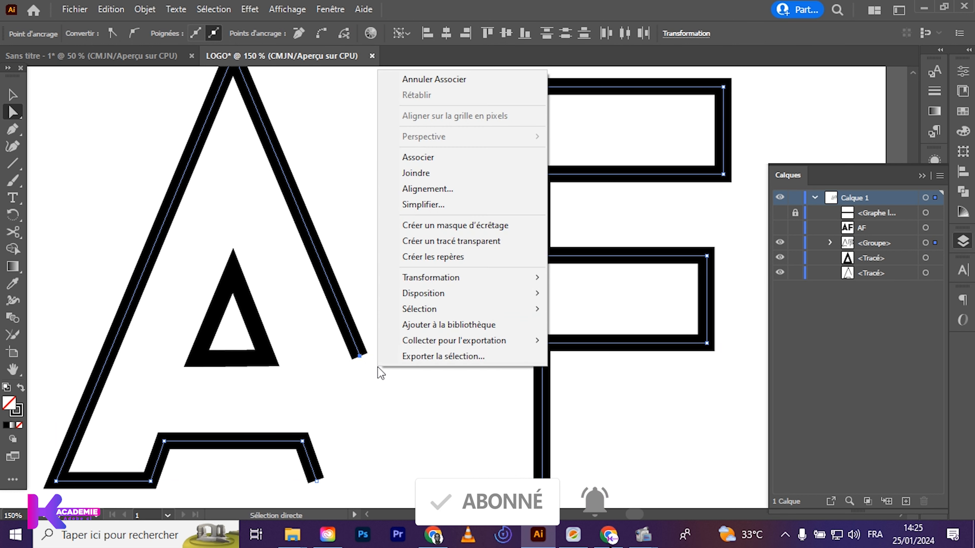
{"action": "left_click", "coordinate": [415, 171]}
{"action": "left_click", "coordinate": [390, 404]}
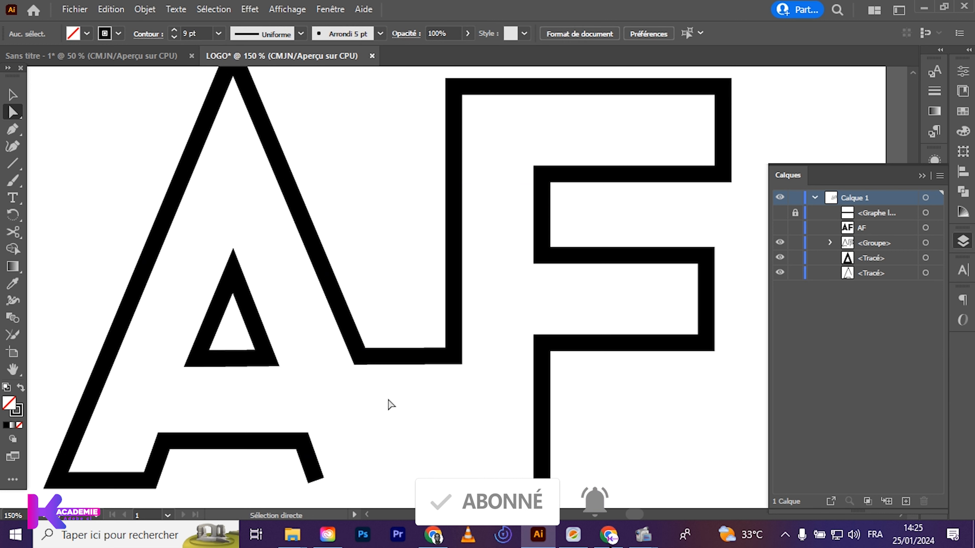
Join the open end at the A's right foot to the bottom end of the F's right stem edge
{"action": "scroll", "coordinate": [387, 462], "scroll_direction": "down", "scroll_amount": 5}
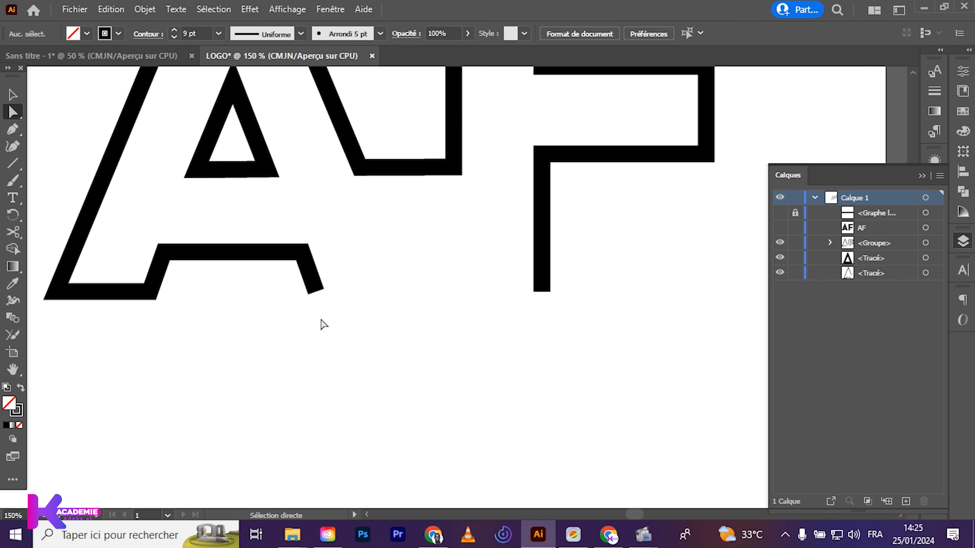
{"action": "left_click", "coordinate": [317, 292]}
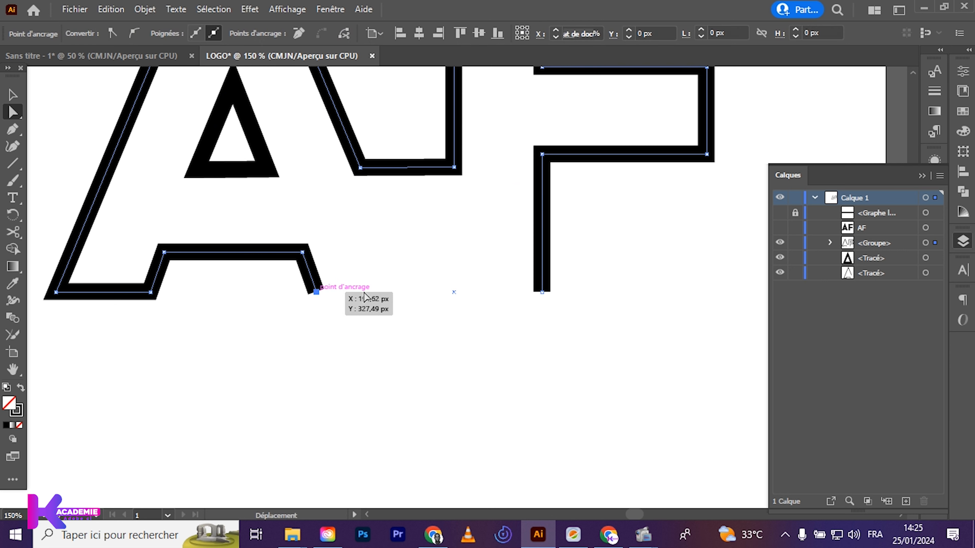
{"action": "left_click", "coordinate": [541, 292], "text": "shift"}
{"action": "right_click", "coordinate": [541, 292]}
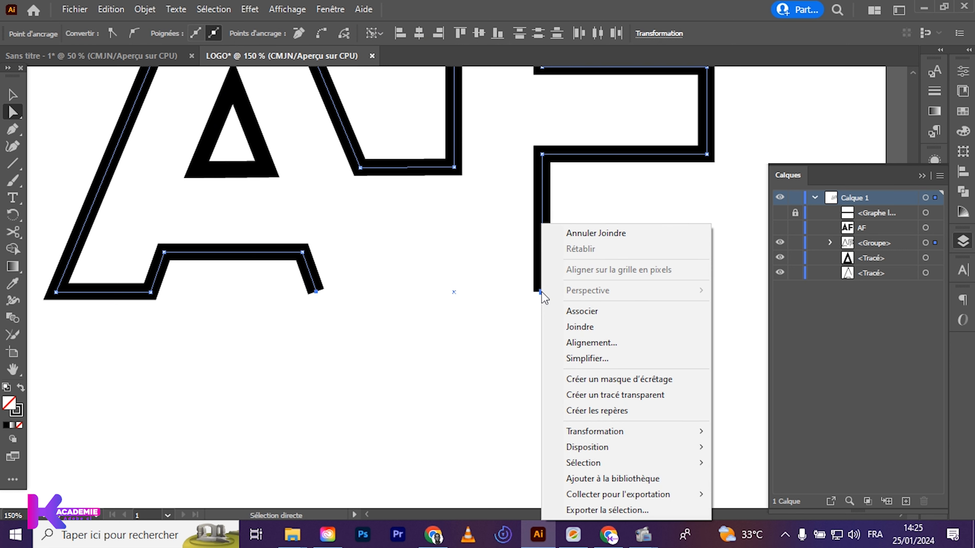
{"action": "left_click", "coordinate": [569, 327]}
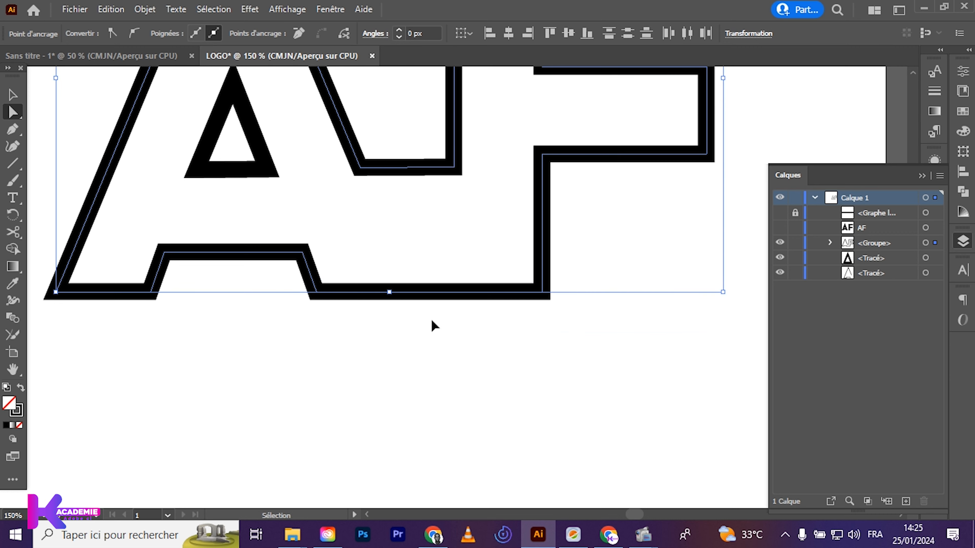
Hide the inner triangle path of the A
{"action": "key", "text": "ctrl+minus"}
{"action": "scroll", "coordinate": [439, 369], "scroll_direction": "up", "scroll_amount": 3}
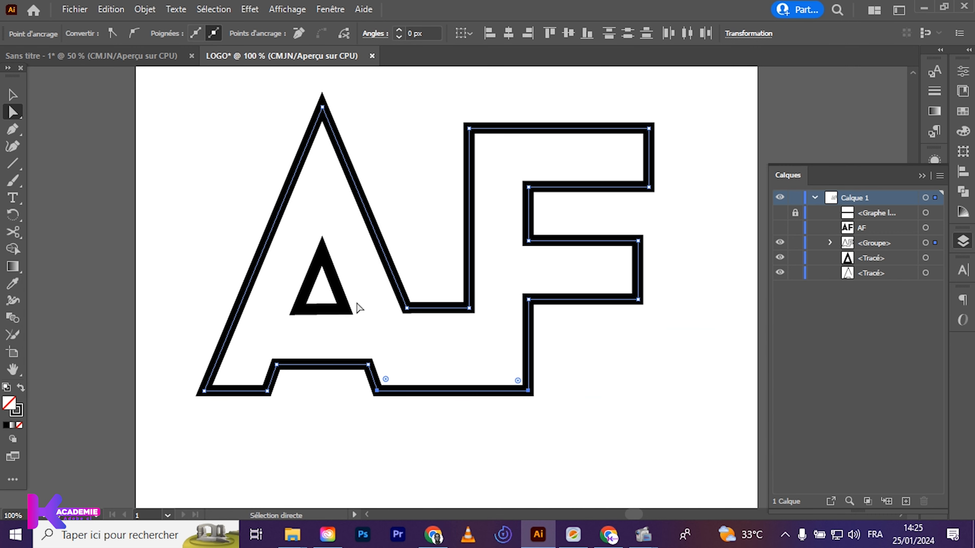
{"action": "left_click", "coordinate": [340, 296]}
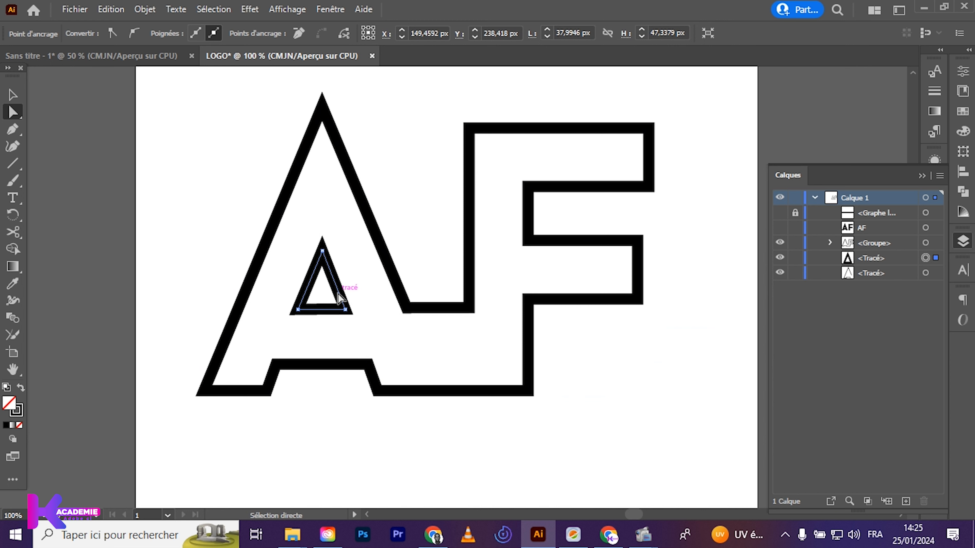
{"action": "left_click", "coordinate": [780, 257]}
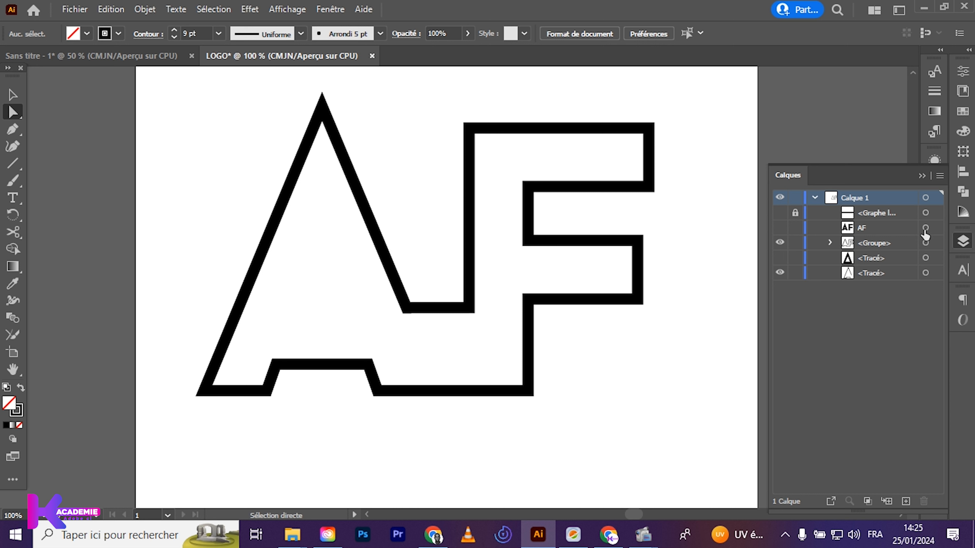
Round the A's apex with a radius of about 7 px and its outer corner at the left foot with about 14 px
{"action": "left_click_drag", "start_coordinate": [286, 99], "coordinate": [377, 139]}
{"action": "left_click_drag", "start_coordinate": [281, 96], "coordinate": [367, 162]}
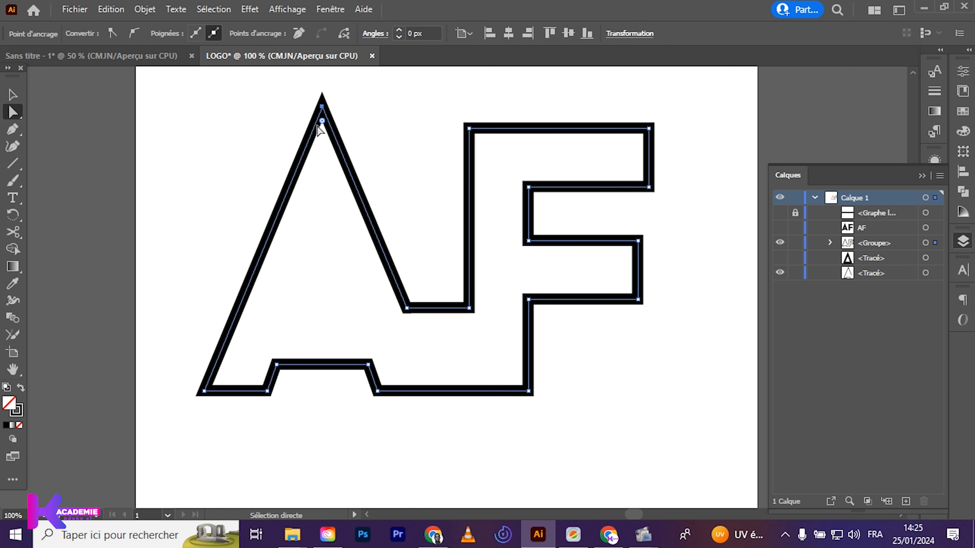
{"action": "left_click_drag", "start_coordinate": [322, 121], "coordinate": [325, 135]}
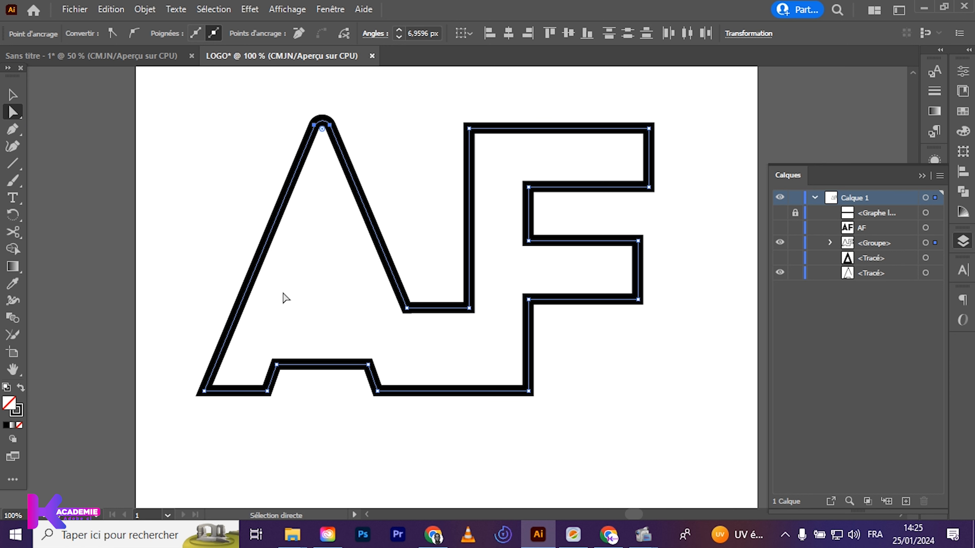
{"action": "left_click_drag", "start_coordinate": [187, 390], "coordinate": [217, 379]}
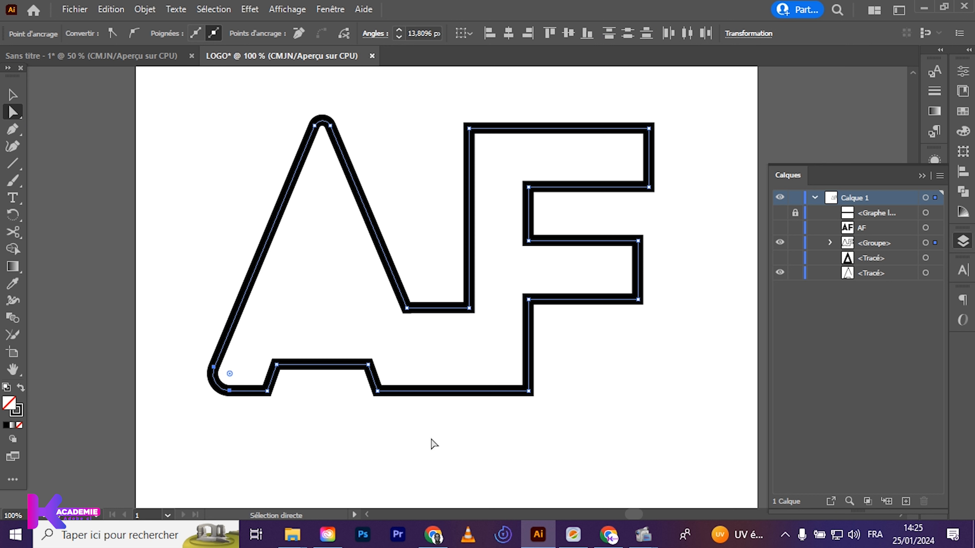
Round the bottom corner of the F's stem to a radius of about 39 px, and round the corner at the A's right foot
{"action": "left_click_drag", "start_coordinate": [553, 381], "coordinate": [462, 365]}
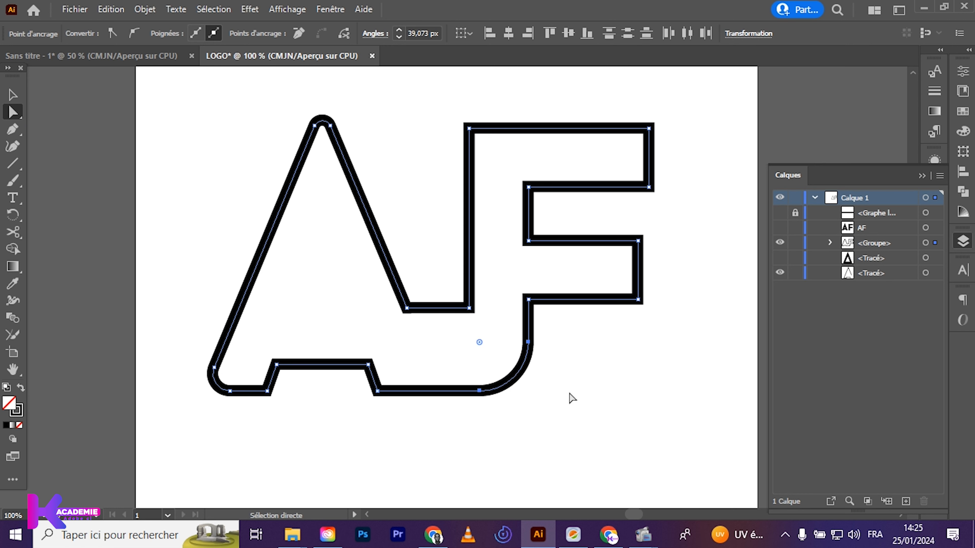
{"action": "left_click", "coordinate": [402, 412]}
{"action": "left_click_drag", "start_coordinate": [350, 388], "coordinate": [423, 366]}
{"action": "left_click", "coordinate": [451, 459]}
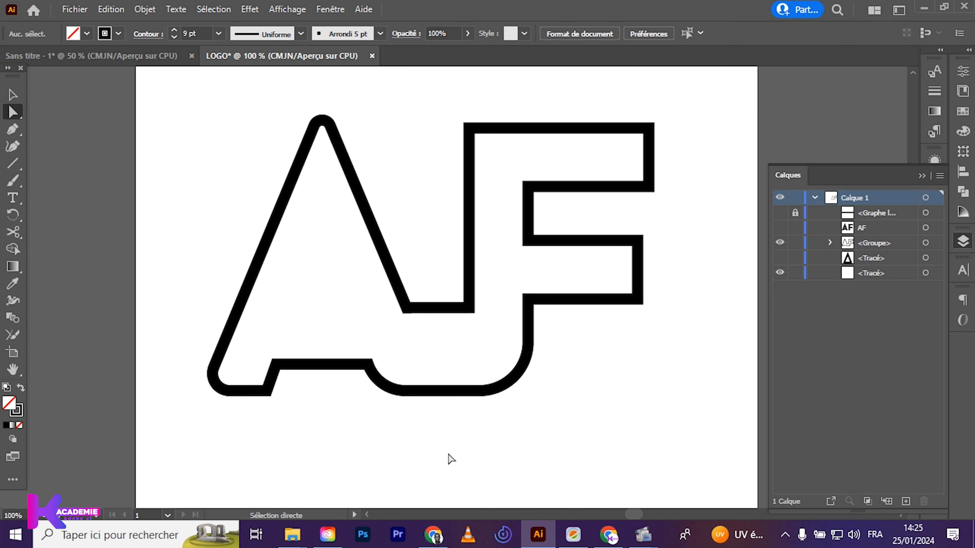
Round both lower corners of the valley between the A's right leg and the F's stem into a smooth U shape
{"action": "left_click_drag", "start_coordinate": [451, 292], "coordinate": [473, 332]}
{"action": "left_click", "coordinate": [424, 341]}
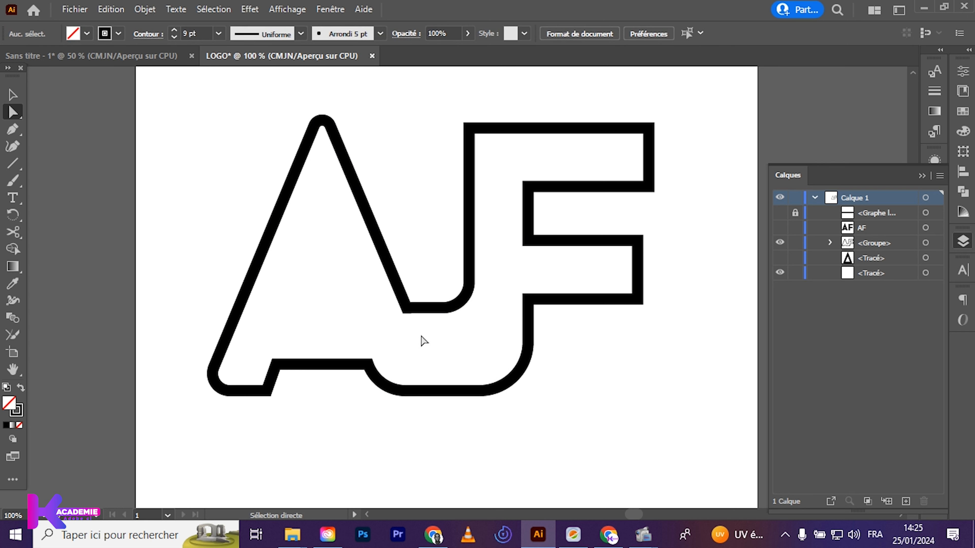
{"action": "left_click_drag", "start_coordinate": [380, 298], "coordinate": [433, 349]}
{"action": "left_click_drag", "start_coordinate": [411, 303], "coordinate": [417, 275]}
{"action": "left_click", "coordinate": [431, 333]}
Select the joined AF outline group and move it slightly down and to the right on the artboard
{"action": "scroll", "coordinate": [401, 275], "scroll_direction": "up", "scroll_amount": 1}
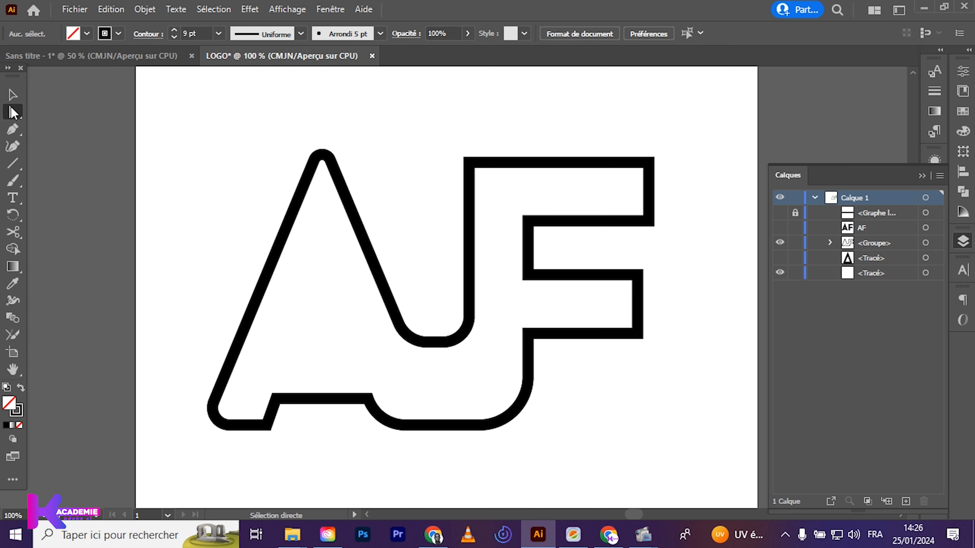
{"action": "left_click", "coordinate": [13, 95]}
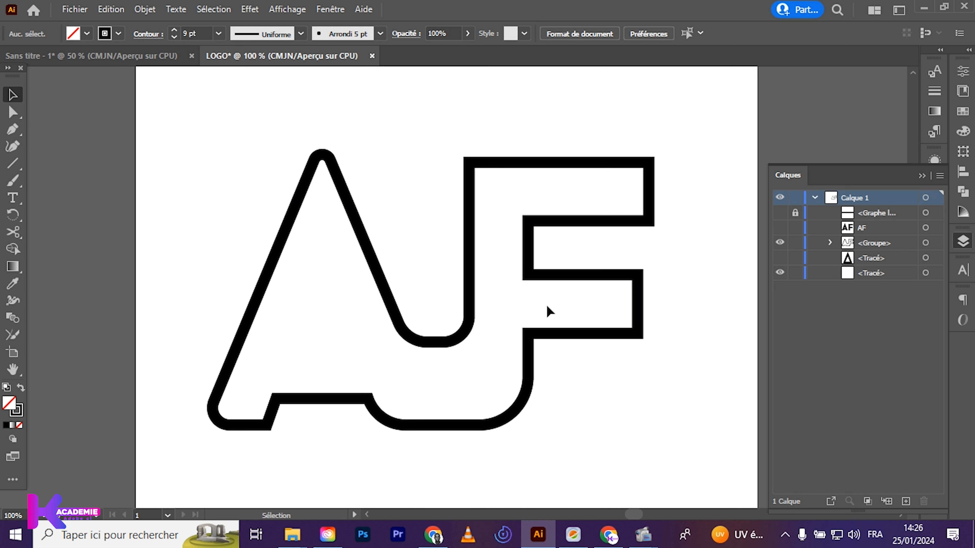
{"action": "scroll", "coordinate": [443, 299], "scroll_direction": "down", "scroll_amount": 1}
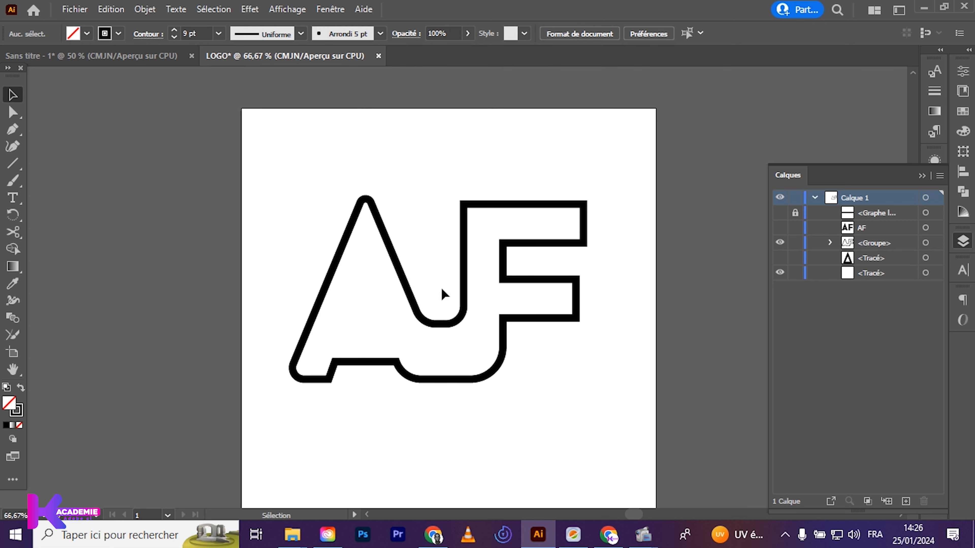
{"action": "left_click_drag", "start_coordinate": [309, 184], "coordinate": [462, 343]}
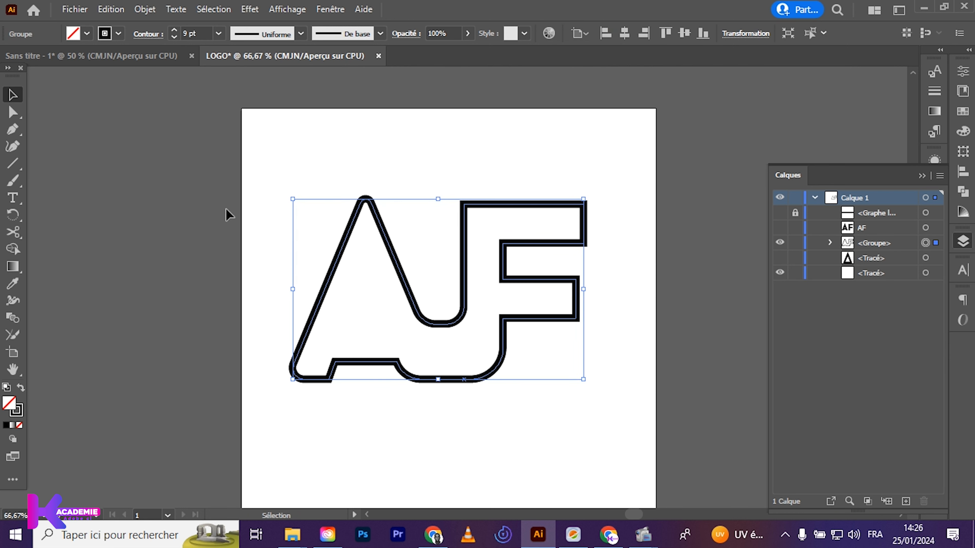
{"action": "mouse_move", "coordinate": [306, 174]}
{"action": "left_mouse_down"}
{"action": "mouse_move", "coordinate": [513, 266]}
{"action": "mouse_move", "coordinate": [484, 286]}
{"action": "left_mouse_up"}
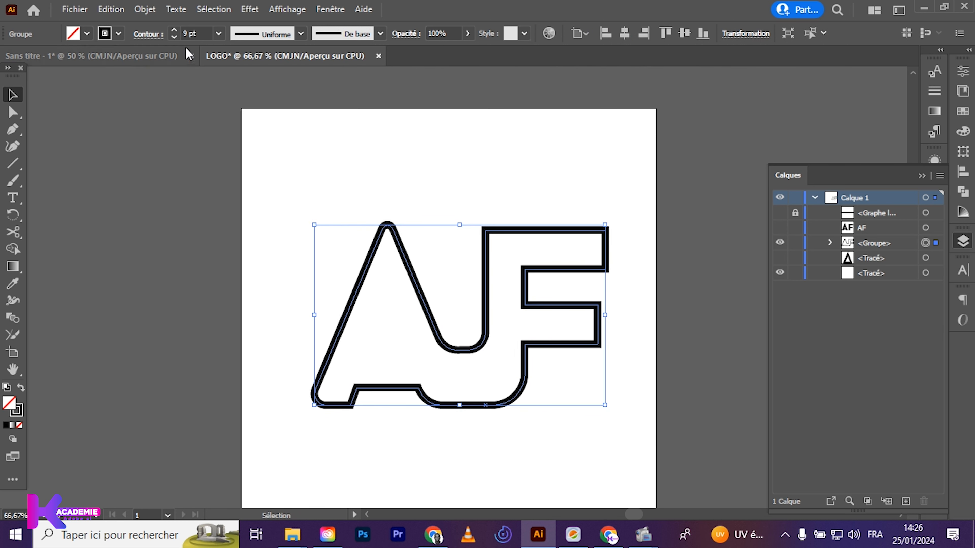
Increase the stroke weight of the AF outline group to 13 pt
{"action": "left_click", "coordinate": [174, 30]}
{"action": "left_click", "coordinate": [174, 30]}
{"action": "left_click", "coordinate": [174, 30]}
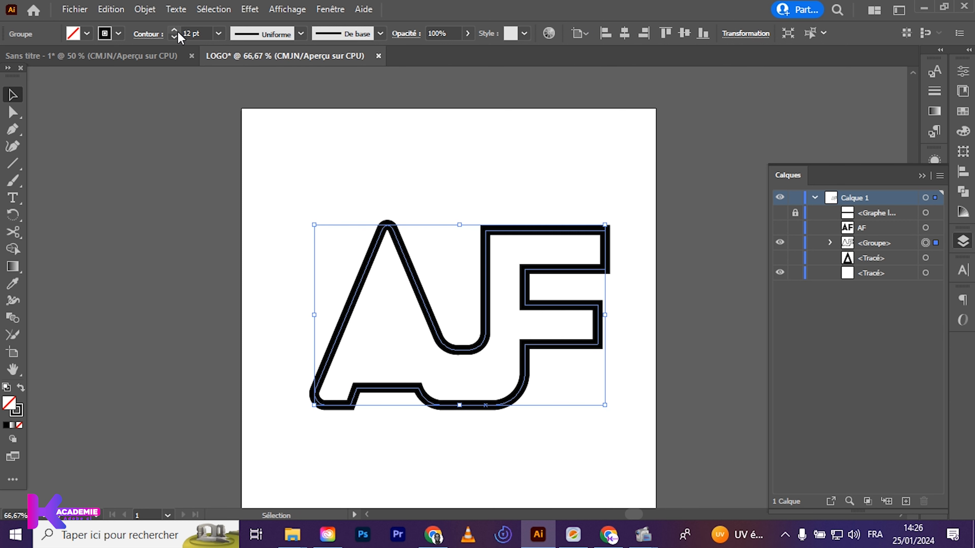
{"action": "left_click", "coordinate": [174, 29]}
{"action": "left_click_drag", "start_coordinate": [331, 194], "coordinate": [468, 343]}
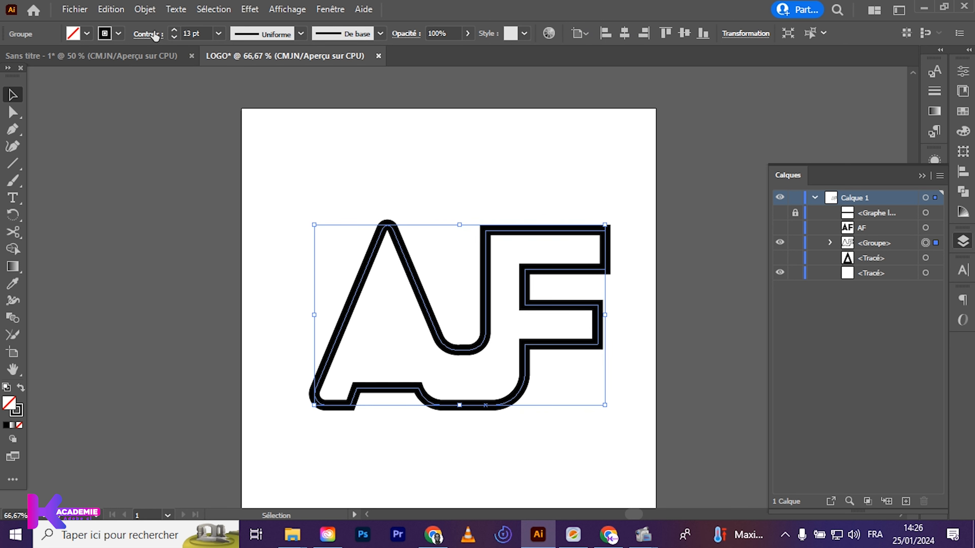
{"action": "left_click", "coordinate": [145, 9]}
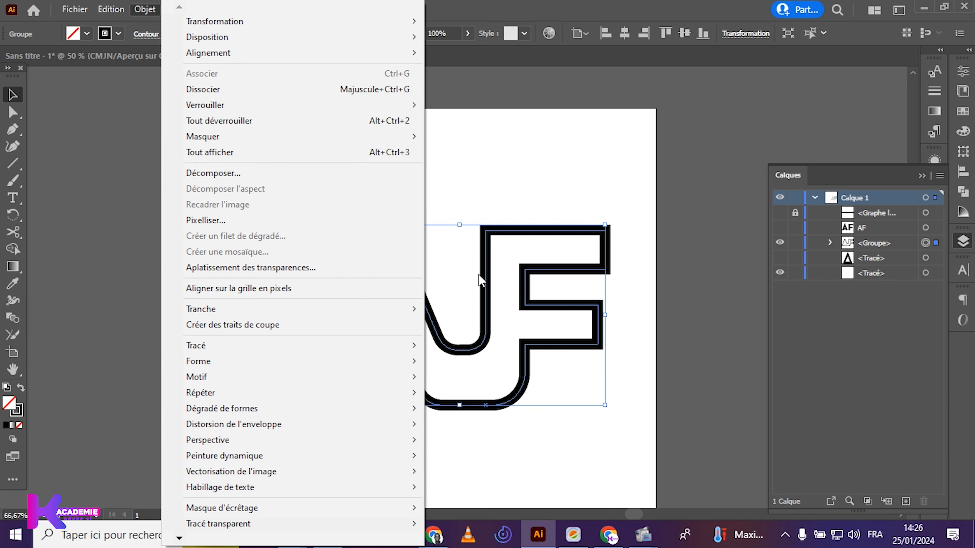
{"action": "left_click", "coordinate": [661, 240]}
{"action": "left_click", "coordinate": [502, 352]}
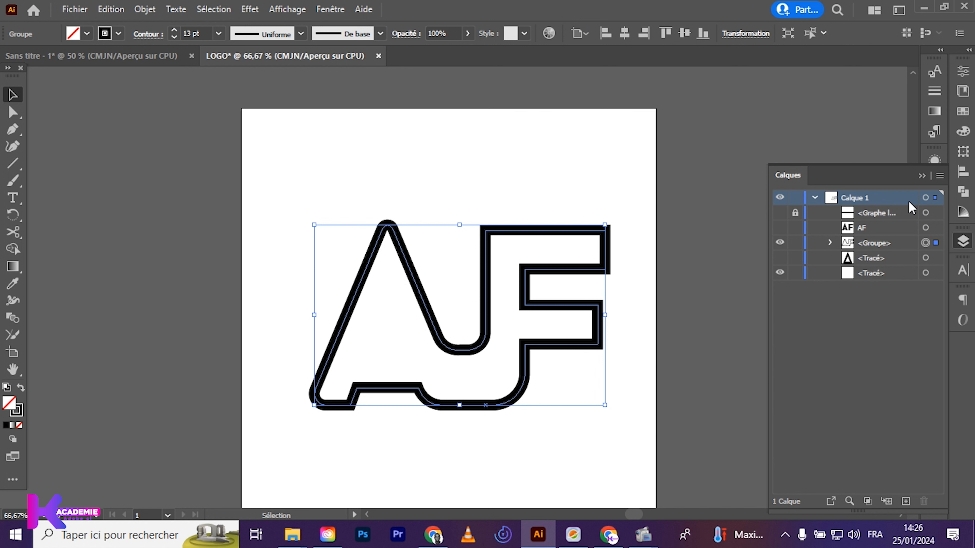
Apply a linear gradient to the AF outline's stroke and change its starting white colour stop to purple
{"action": "left_click", "coordinate": [936, 111]}
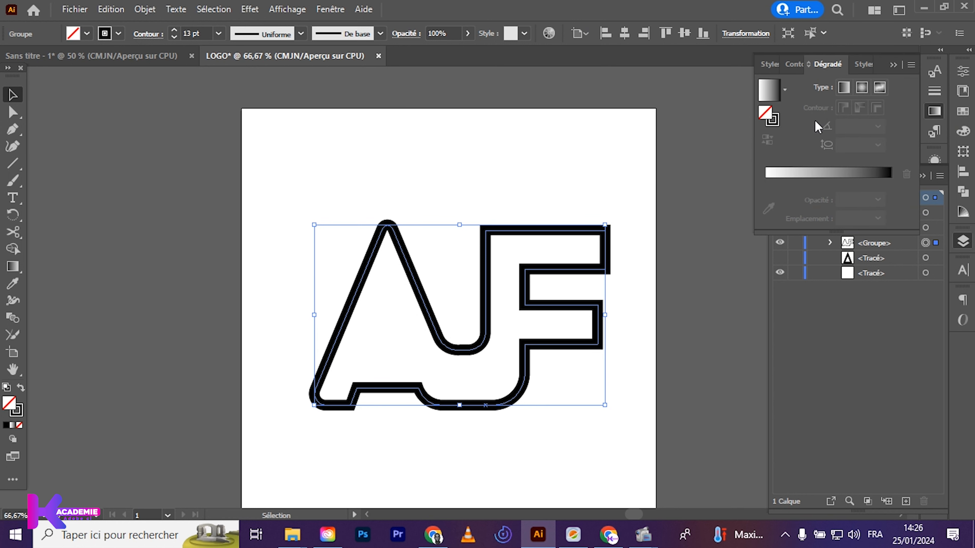
{"action": "left_click", "coordinate": [773, 121]}
{"action": "left_click", "coordinate": [795, 174]}
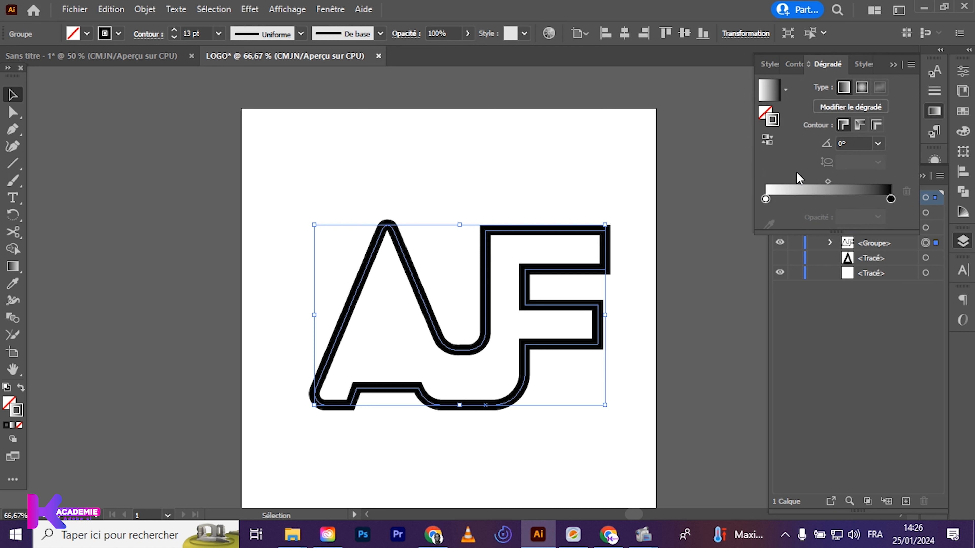
{"action": "double_click", "coordinate": [764, 199]}
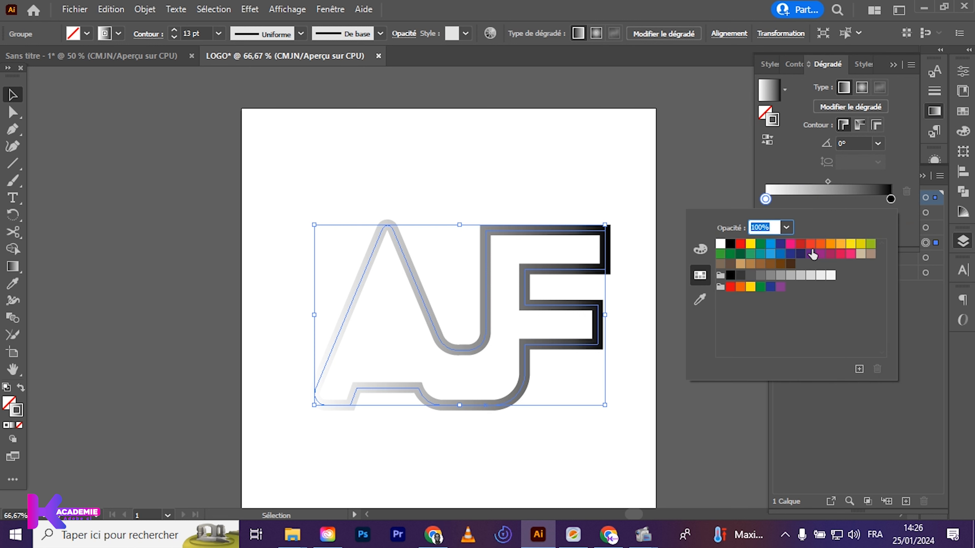
{"action": "left_click", "coordinate": [820, 254]}
{"action": "left_click", "coordinate": [891, 200]}
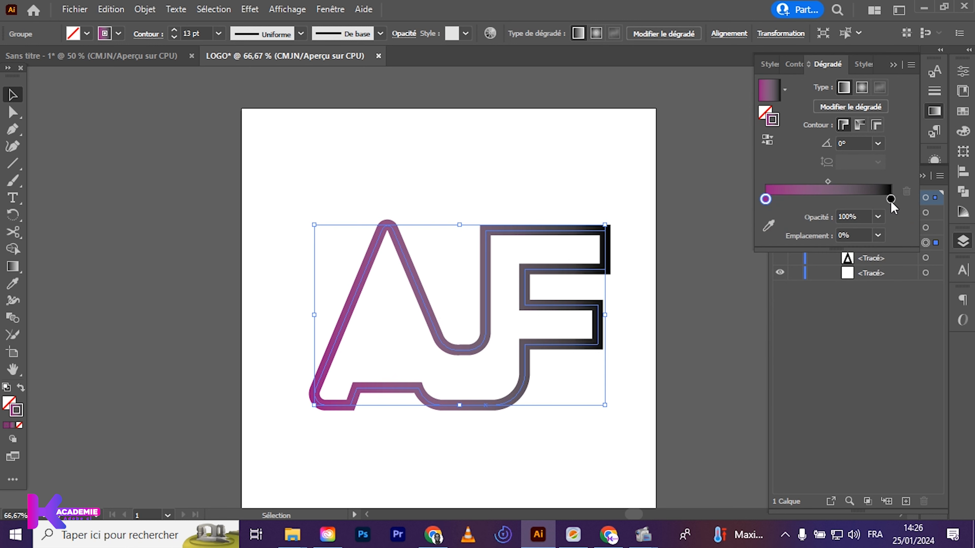